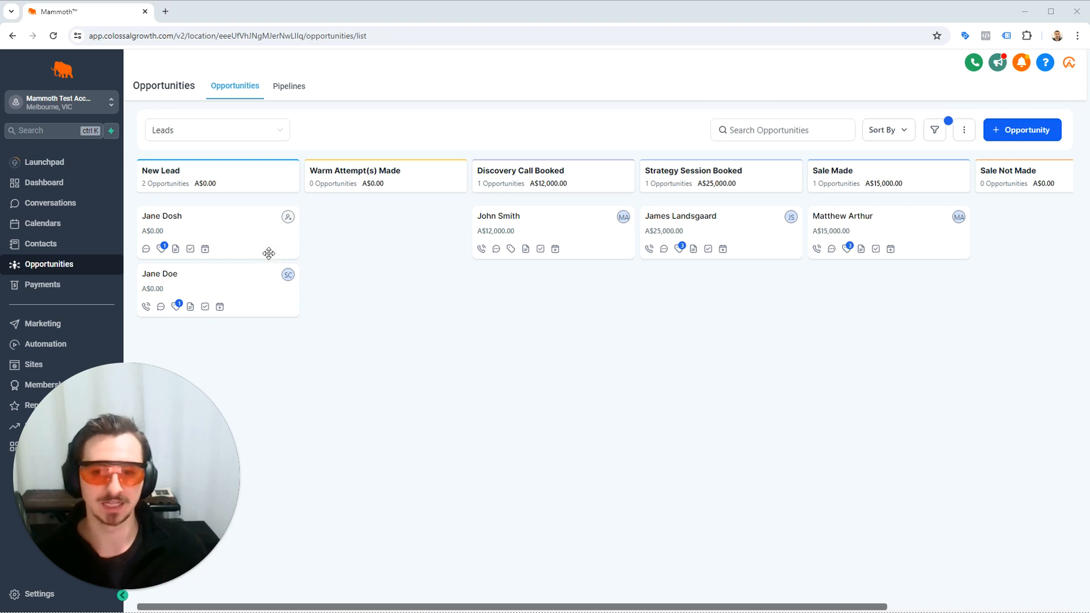
Move the opportunity in Strategy Session Booked to the Spam stage, and return it to Strategy Session Booked.
{"action": "scroll", "coordinate": [456, 339], "scroll_direction": "right", "scroll_amount": 4}
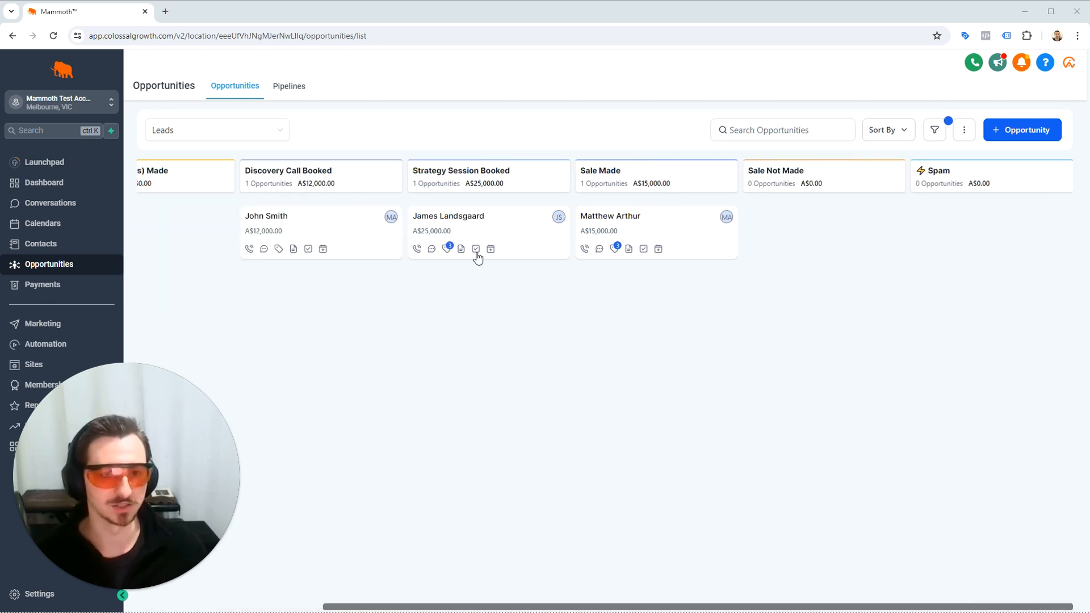
{"action": "left_click_drag", "start_coordinate": [477, 259], "coordinate": [1040, 340]}
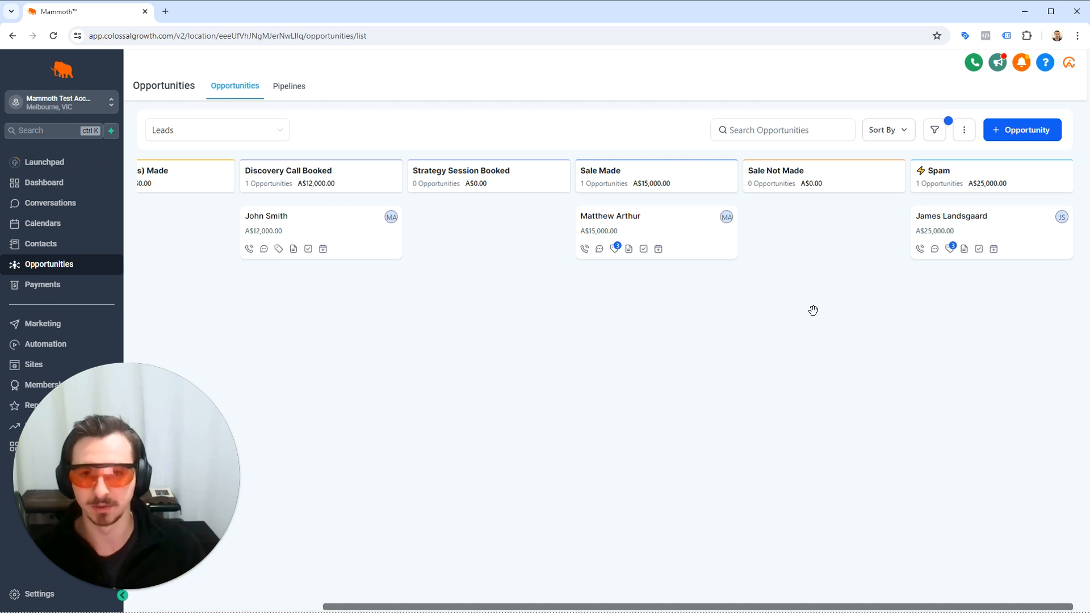
{"action": "left_click_drag", "start_coordinate": [1016, 212], "coordinate": [503, 232]}
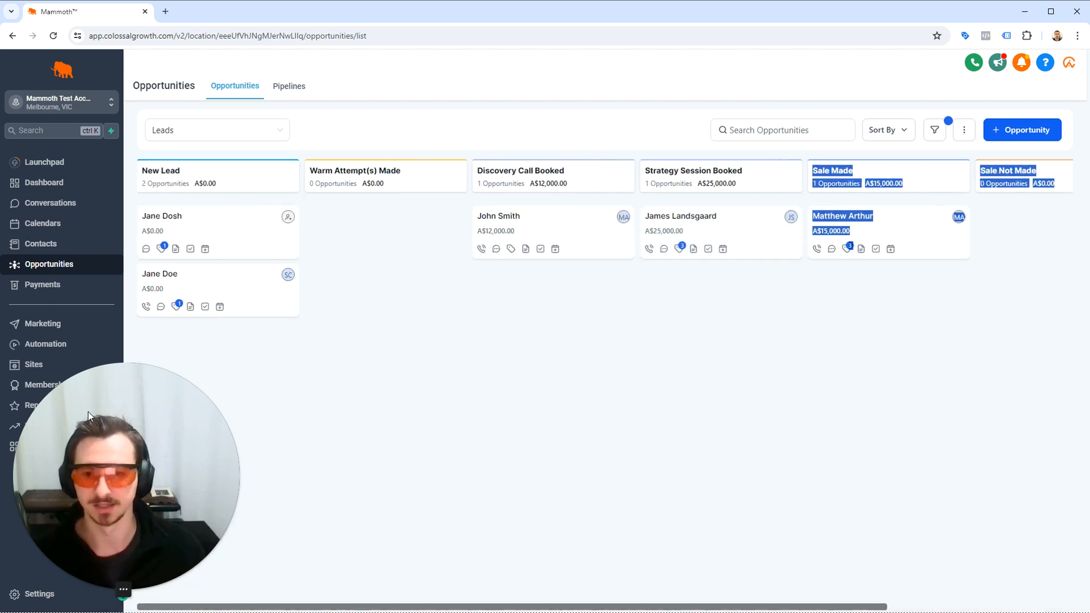
Create a new automation workflow from scratch and name it SpamLead.
{"action": "left_click", "coordinate": [36, 350]}
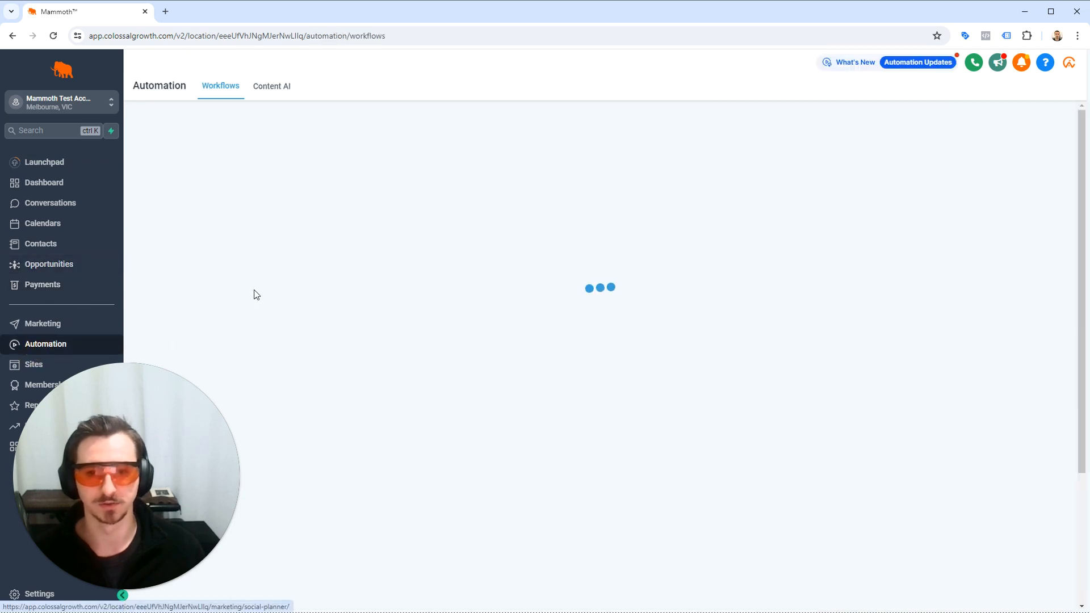
{"action": "left_click", "coordinate": [900, 135]}
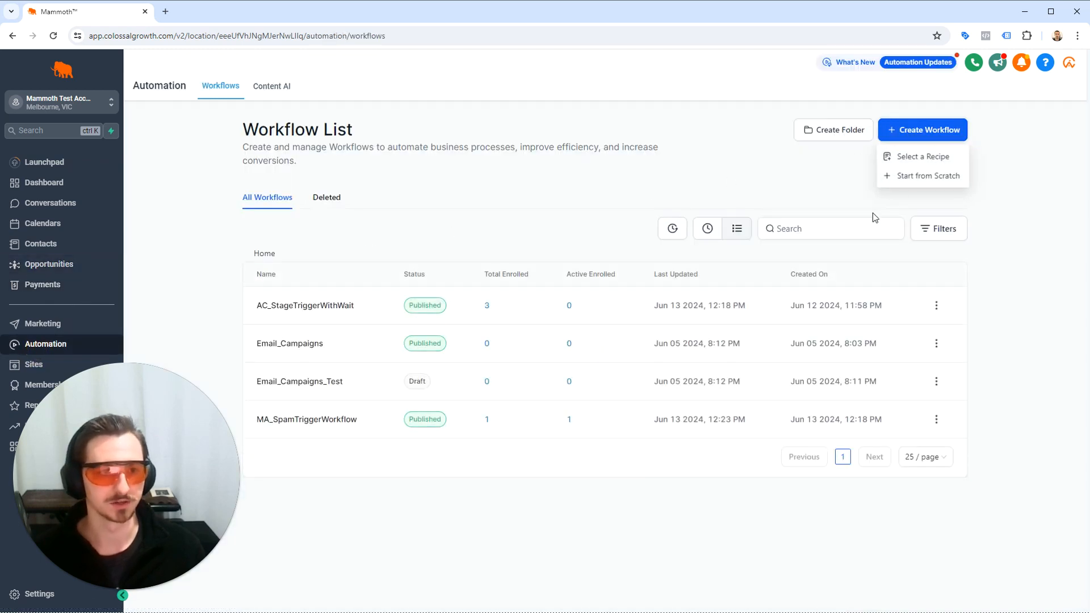
{"action": "left_click", "coordinate": [924, 175]}
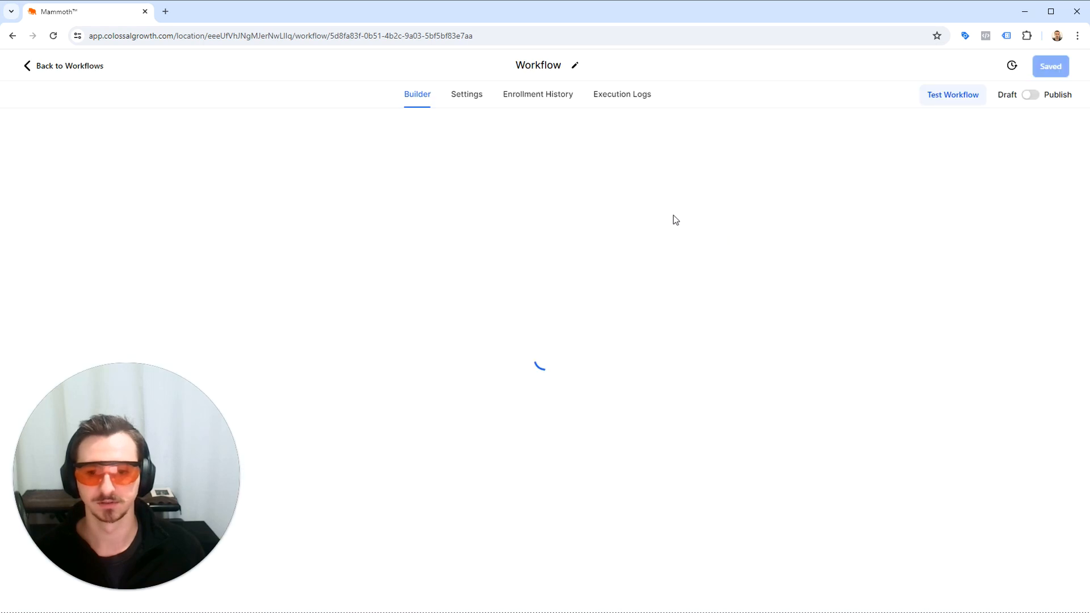
{"action": "left_click", "coordinate": [588, 67]}
{"action": "key", "text": "ctrl+a"}
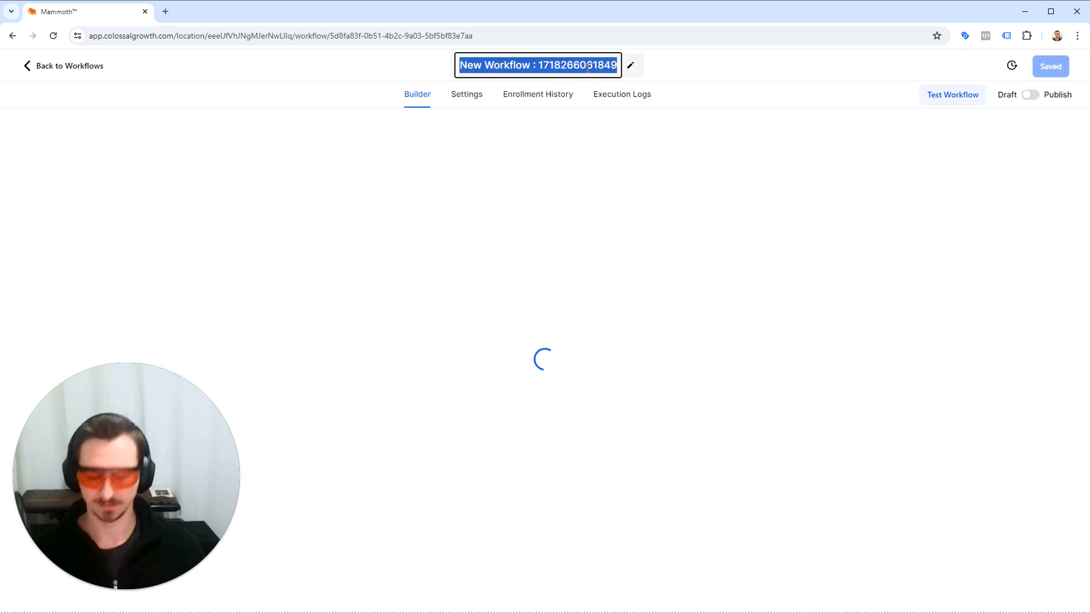
{"action": "type", "text": "SpamLead"}
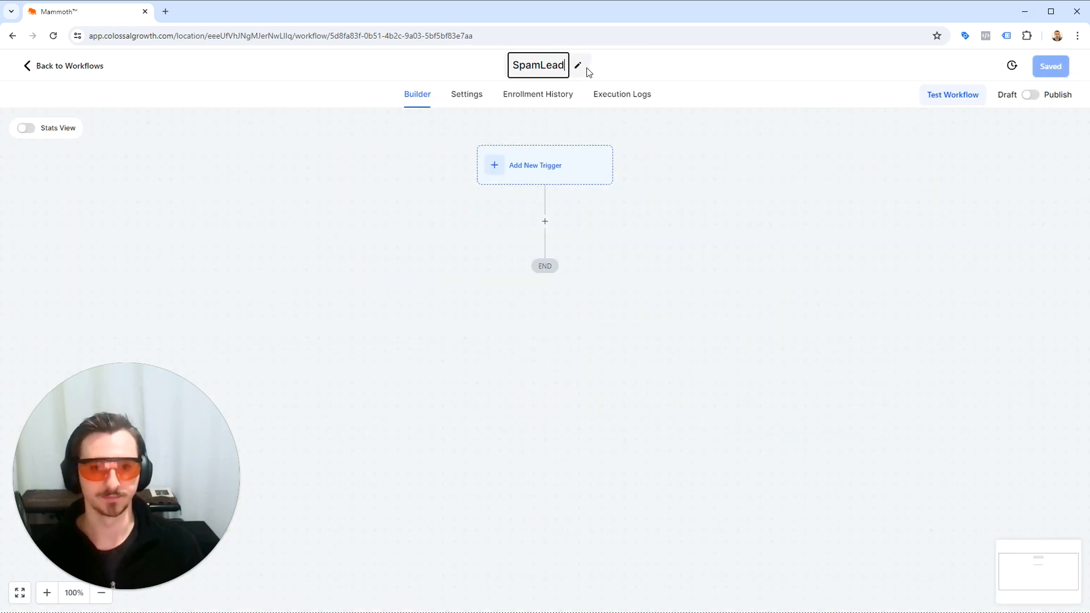
{"action": "left_click", "coordinate": [625, 231]}
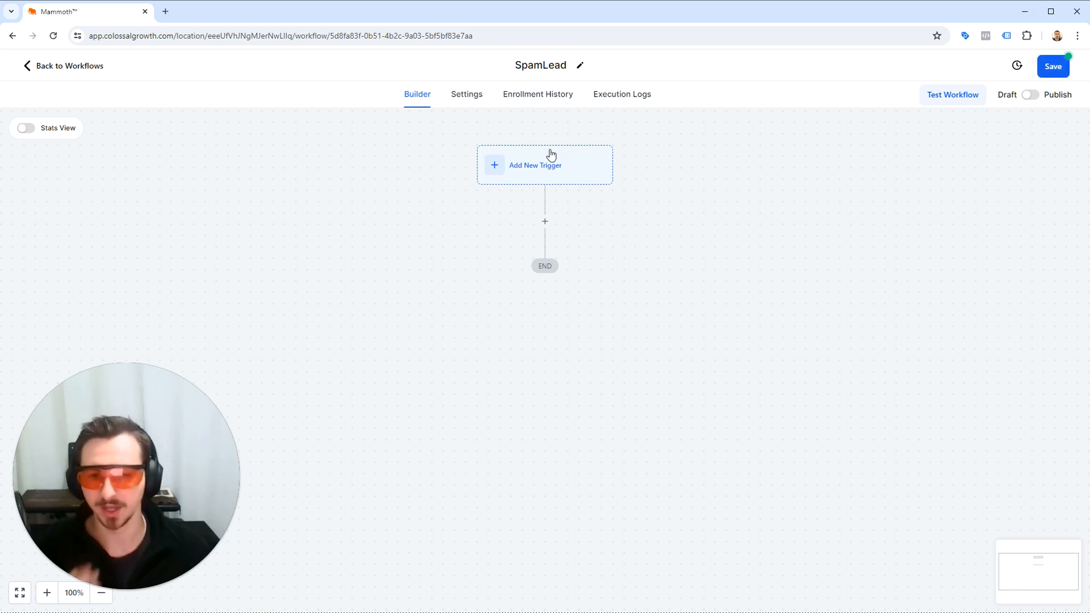
Check the Allow re-entry option in the workflow's settings and return to the builder.
{"action": "left_click", "coordinate": [458, 102]}
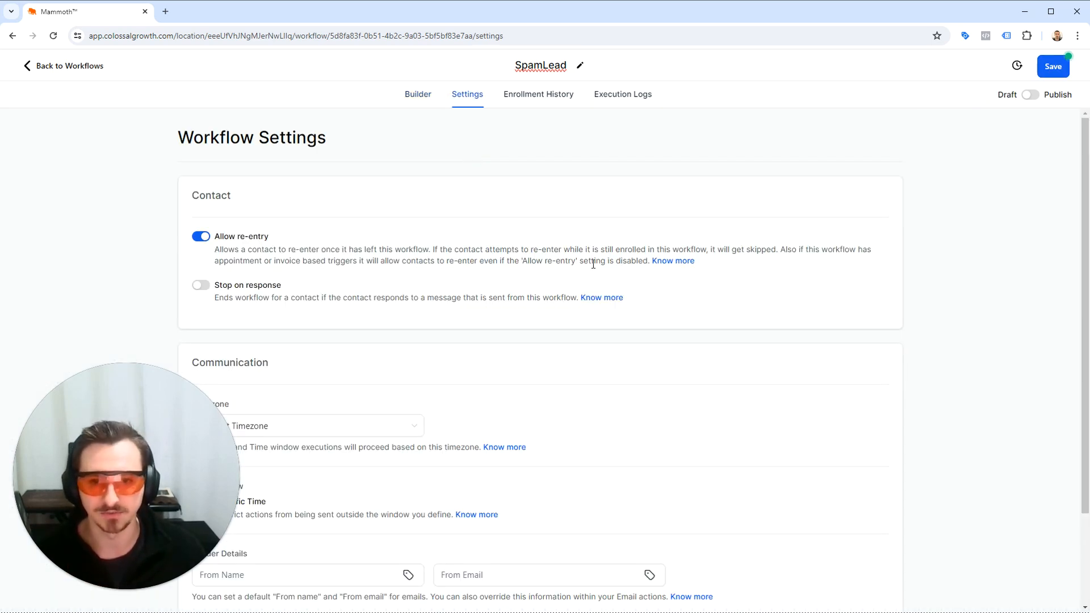
{"action": "left_click_drag", "start_coordinate": [707, 268], "coordinate": [189, 226]}
{"action": "left_click", "coordinate": [313, 237]}
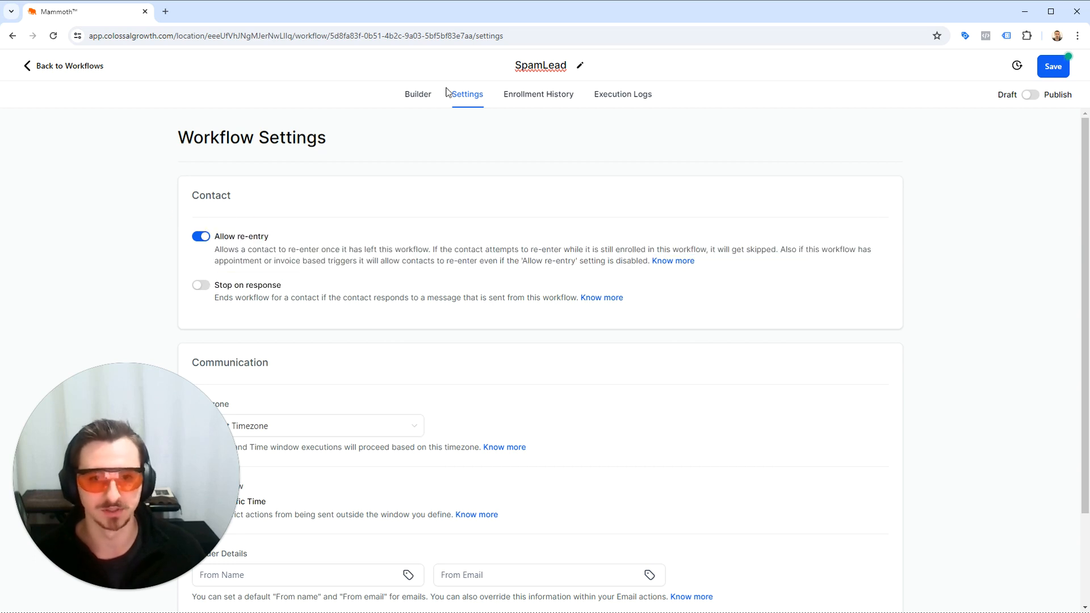
{"action": "left_click", "coordinate": [430, 97]}
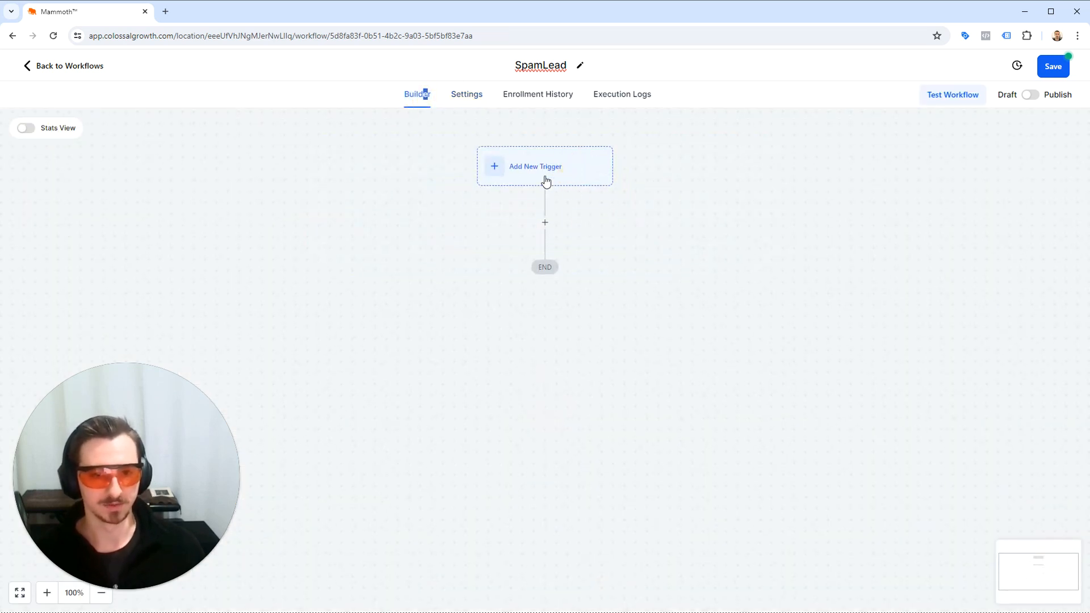
Start a new workflow trigger of the type Pipeline stage changed.
{"action": "left_click", "coordinate": [545, 179]}
{"action": "left_click", "coordinate": [807, 194]}
{"action": "type", "text": "pipe"}
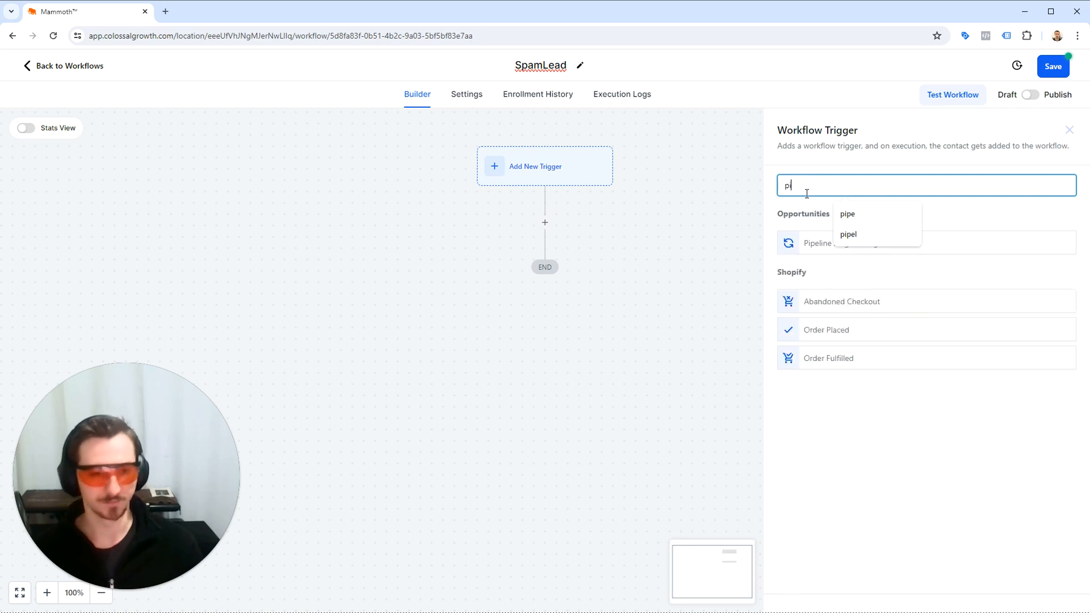
{"action": "left_click", "coordinate": [795, 244]}
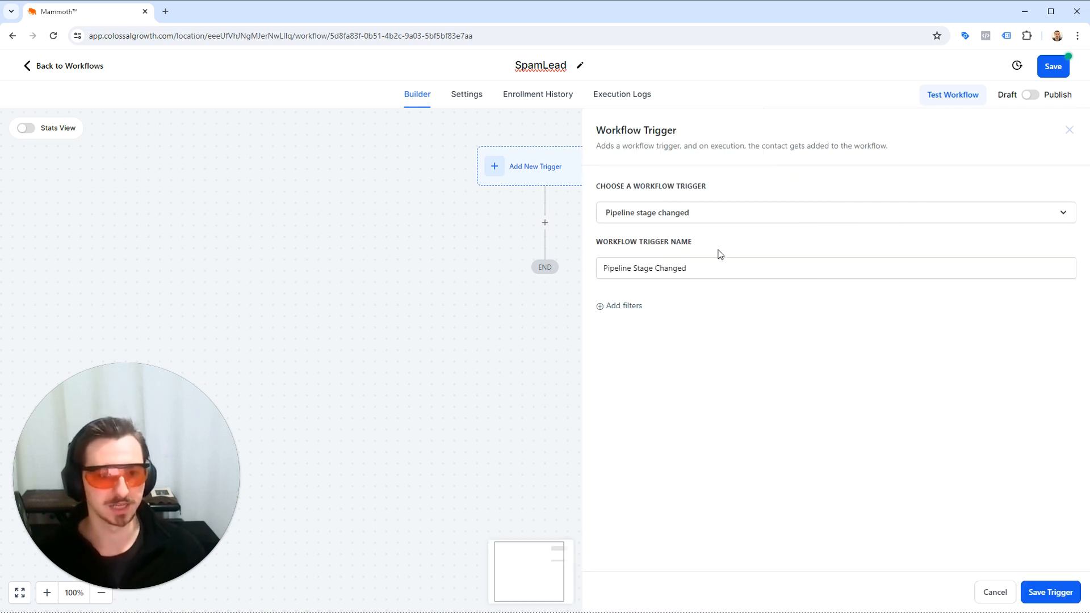
{"action": "left_click", "coordinate": [718, 272]}
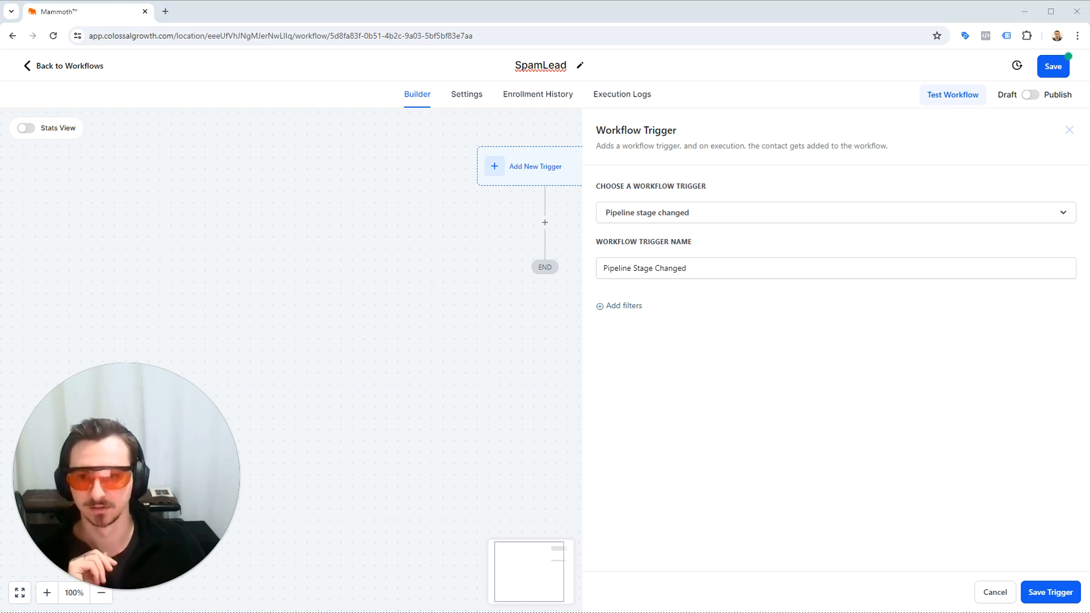
Add a filter limiting the trigger to the Leads pipeline and save the trigger.
{"action": "left_click", "coordinate": [627, 306]}
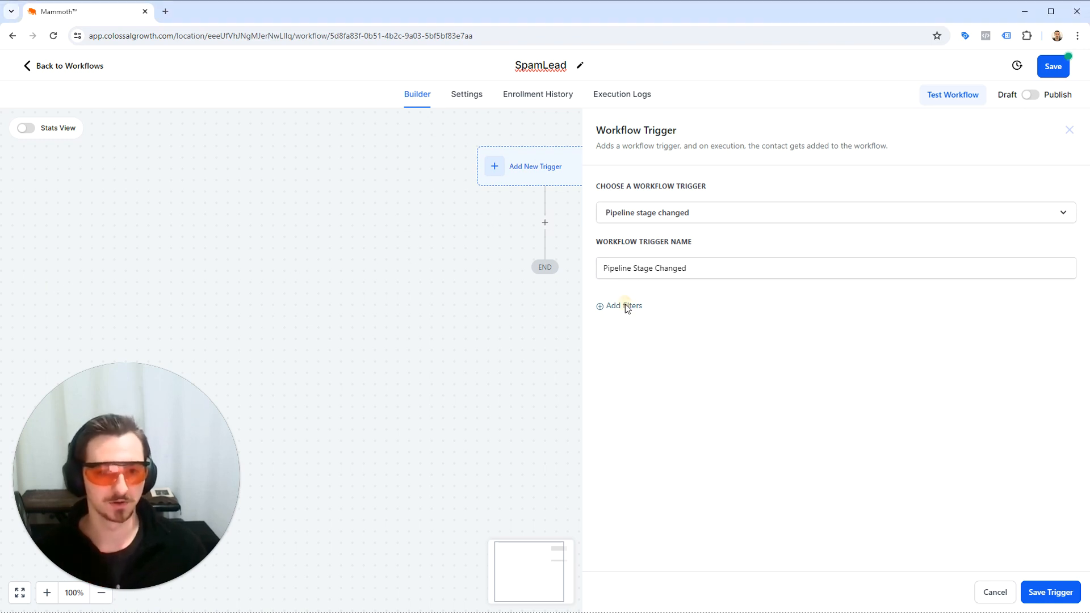
{"action": "left_click", "coordinate": [619, 324]}
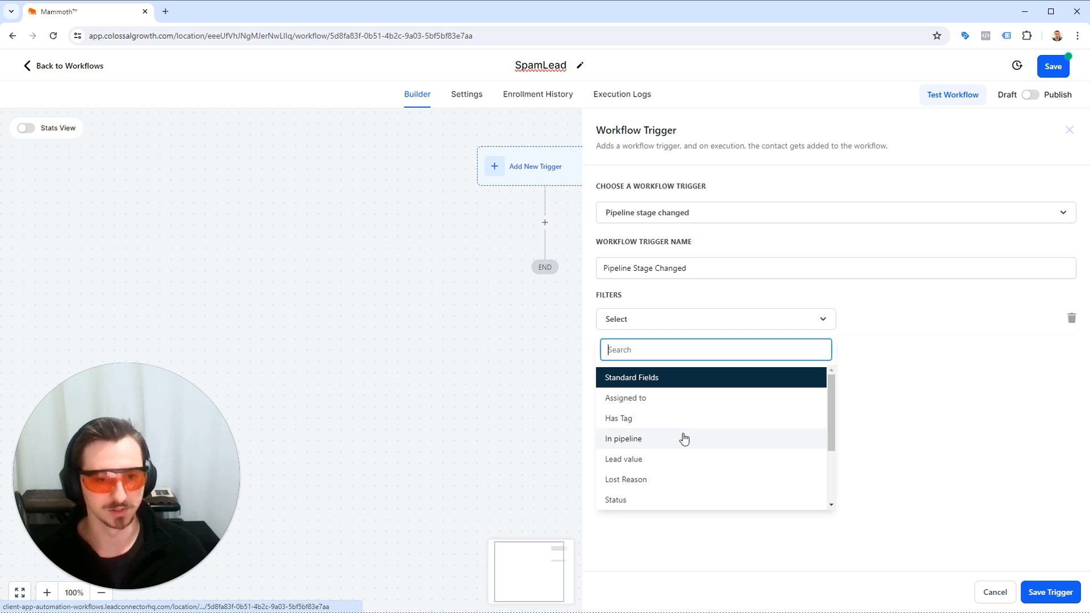
{"action": "left_click", "coordinate": [640, 322]}
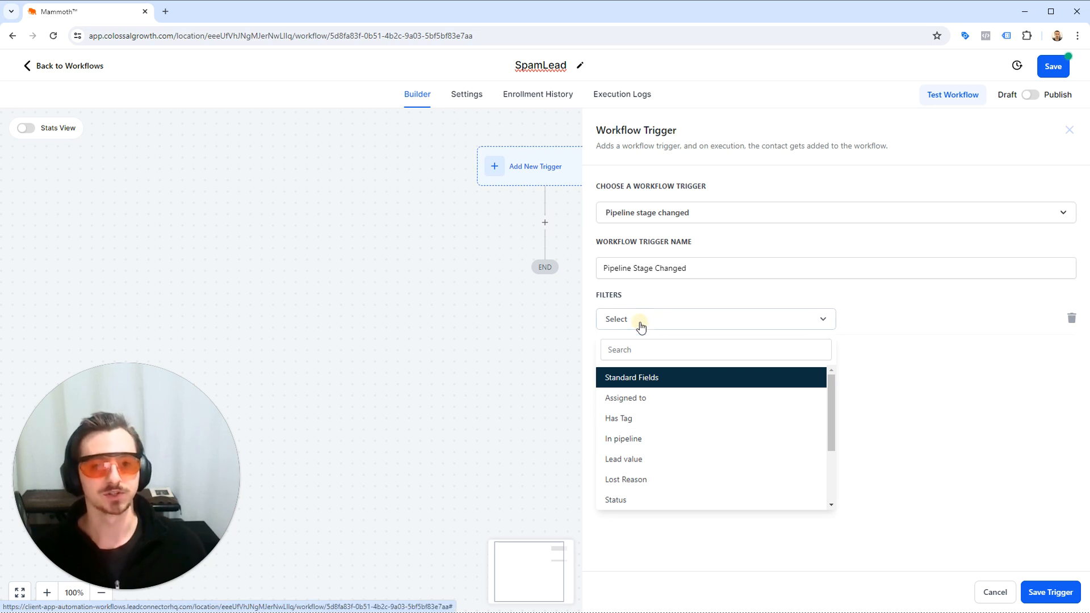
{"action": "left_click", "coordinate": [659, 213]}
{"action": "left_click", "coordinate": [690, 216]}
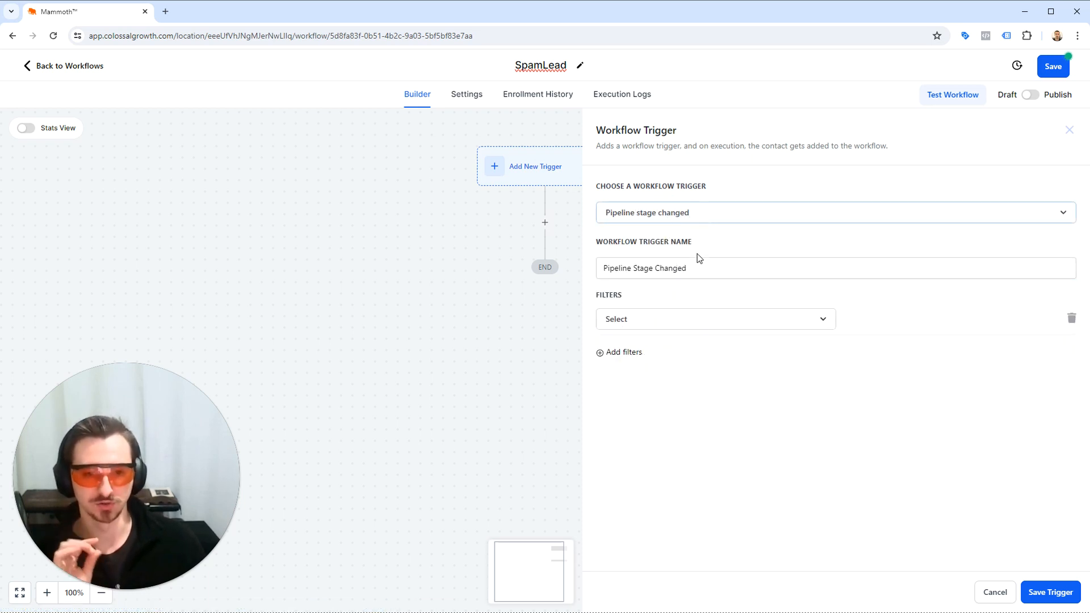
{"action": "left_click", "coordinate": [698, 270]}
{"action": "left_click", "coordinate": [677, 317]}
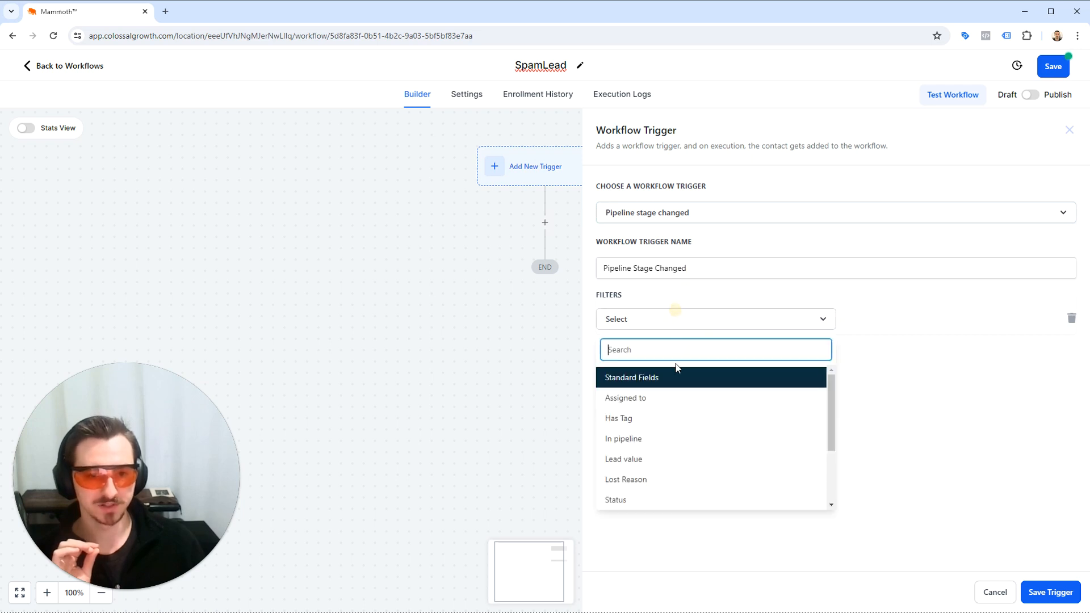
{"action": "left_click", "coordinate": [671, 439]}
{"action": "left_click", "coordinate": [871, 319]}
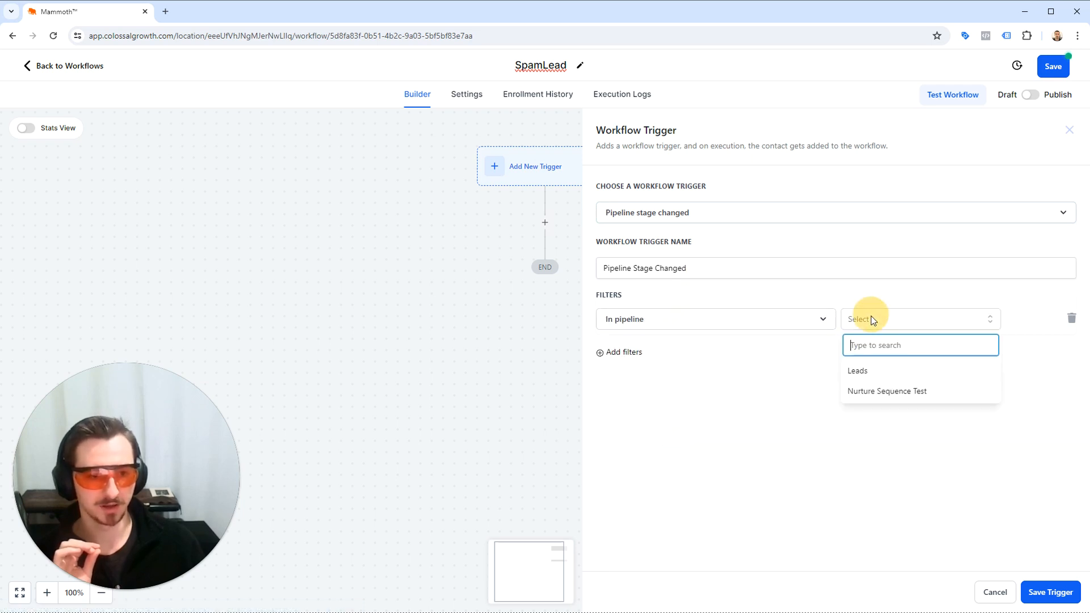
{"action": "left_click", "coordinate": [880, 371]}
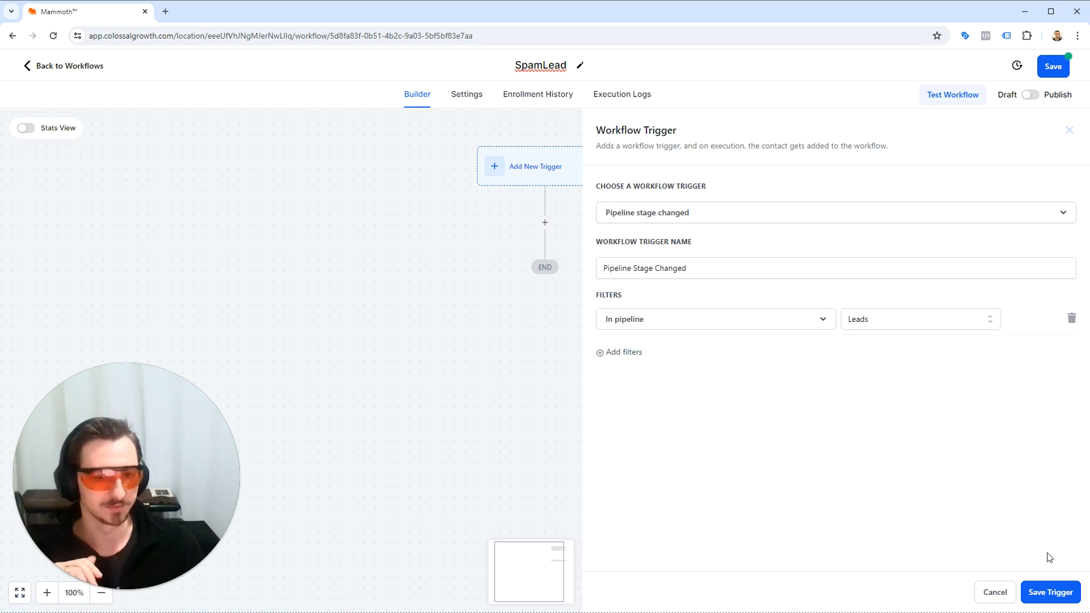
{"action": "left_click", "coordinate": [1047, 592]}
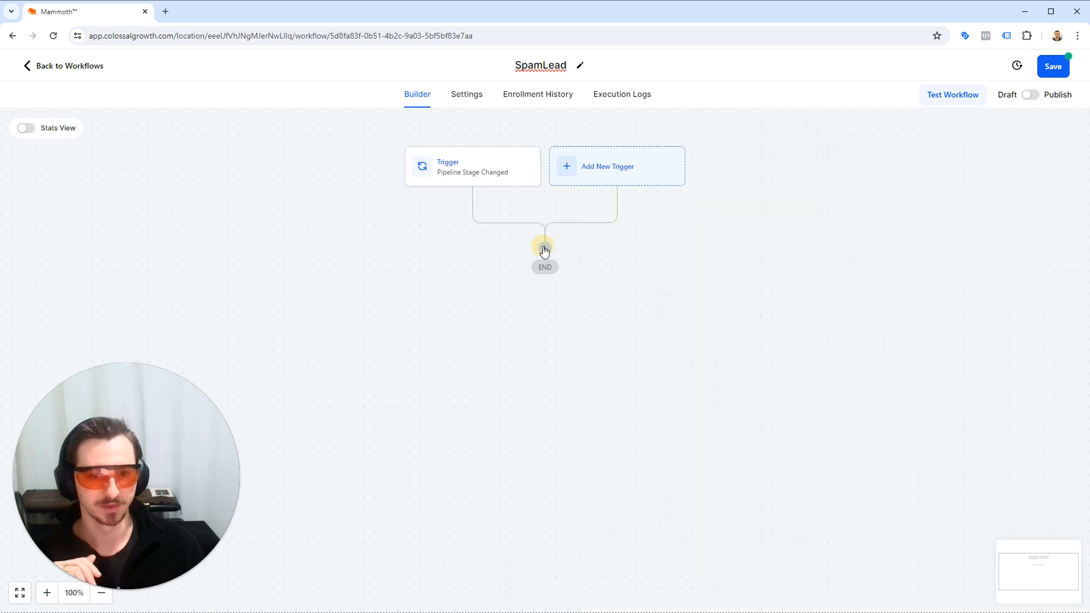
Add a Wait action named "1 Minute Wait" with a time delay of 1 minute, and save the workflow.
{"action": "left_click", "coordinate": [544, 250]}
{"action": "type", "text": "wait"}
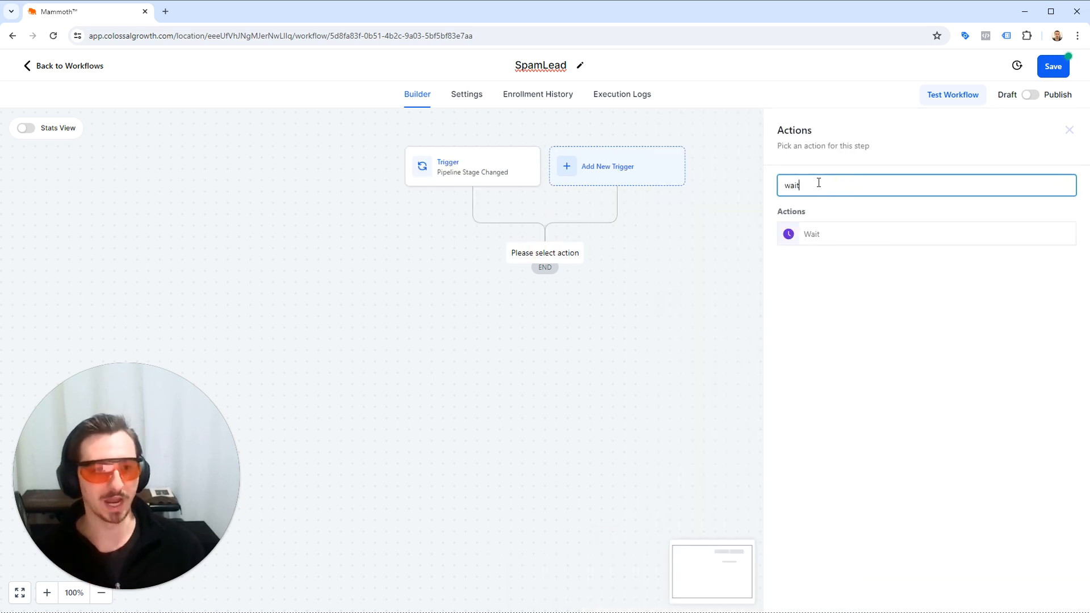
{"action": "left_click", "coordinate": [823, 237]}
{"action": "double_click", "coordinate": [698, 210]}
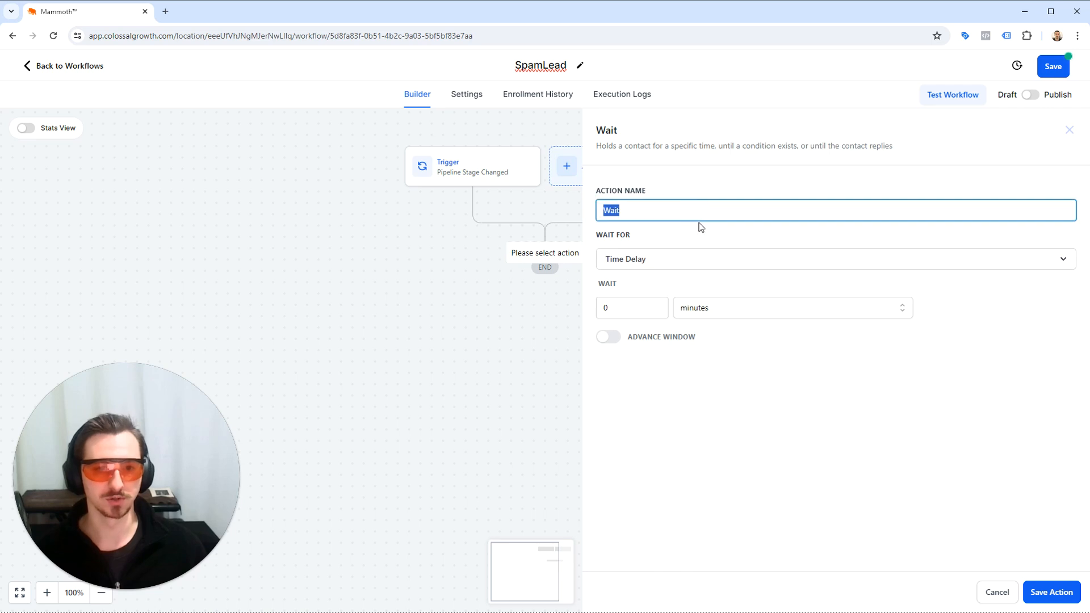
{"action": "type", "text": "1 Minute"}
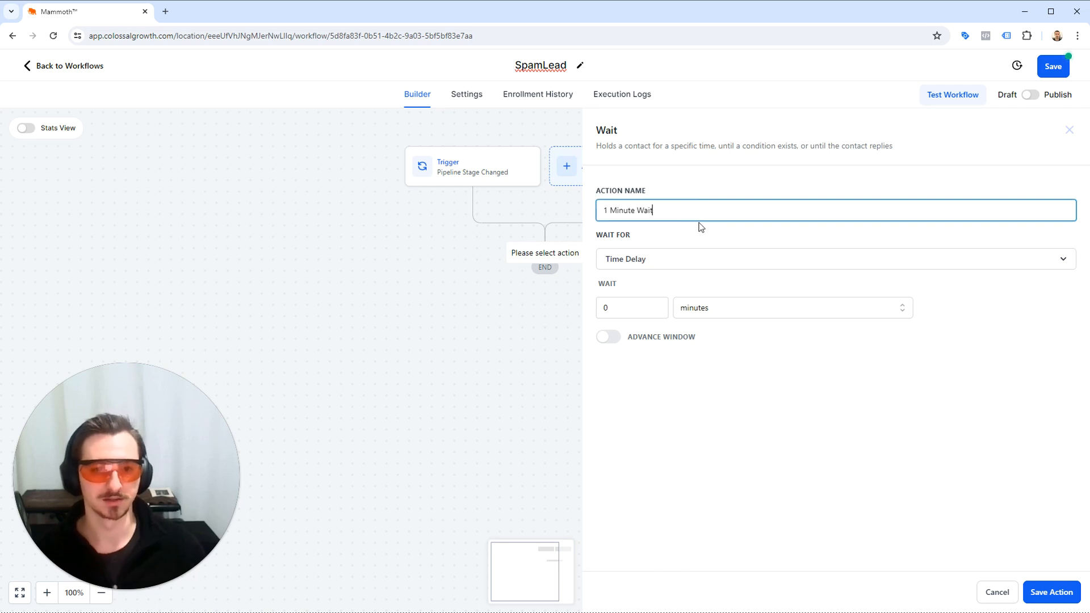
{"action": "left_click", "coordinate": [656, 305]}
{"action": "left_click", "coordinate": [1039, 592]}
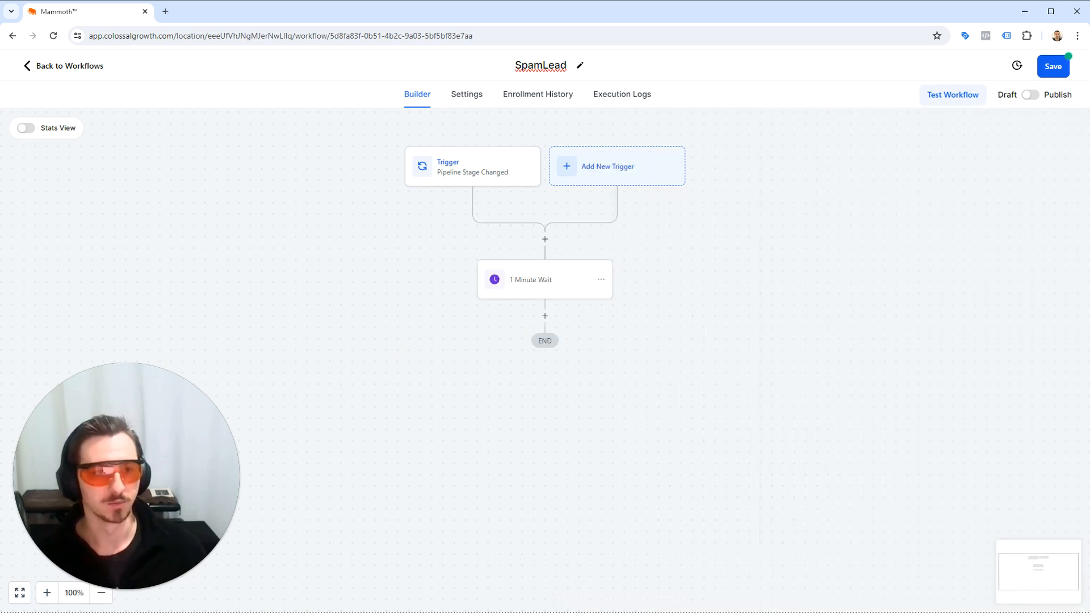
{"action": "left_click", "coordinate": [1045, 69]}
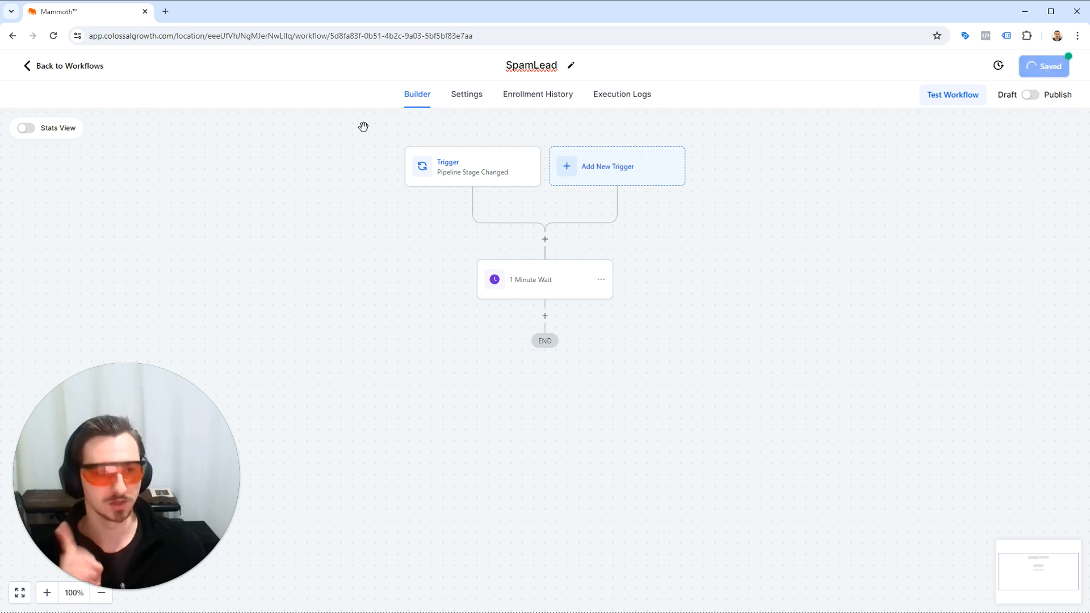
Return to the Leads opportunities board and look over the stages through Spam, including the Sale Made card.
{"action": "left_click", "coordinate": [46, 68]}
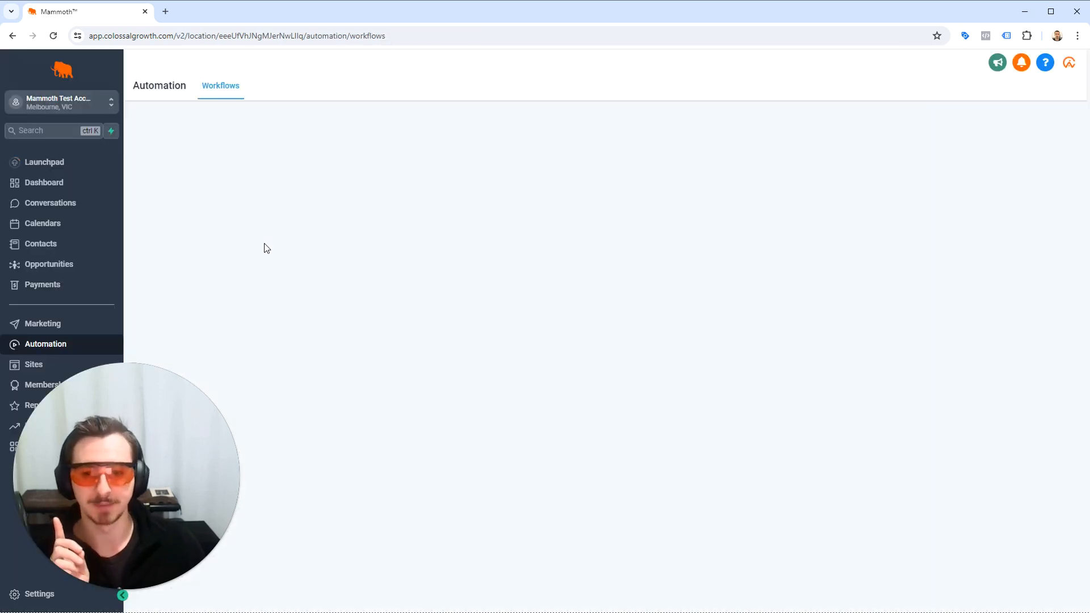
{"action": "left_click", "coordinate": [68, 267]}
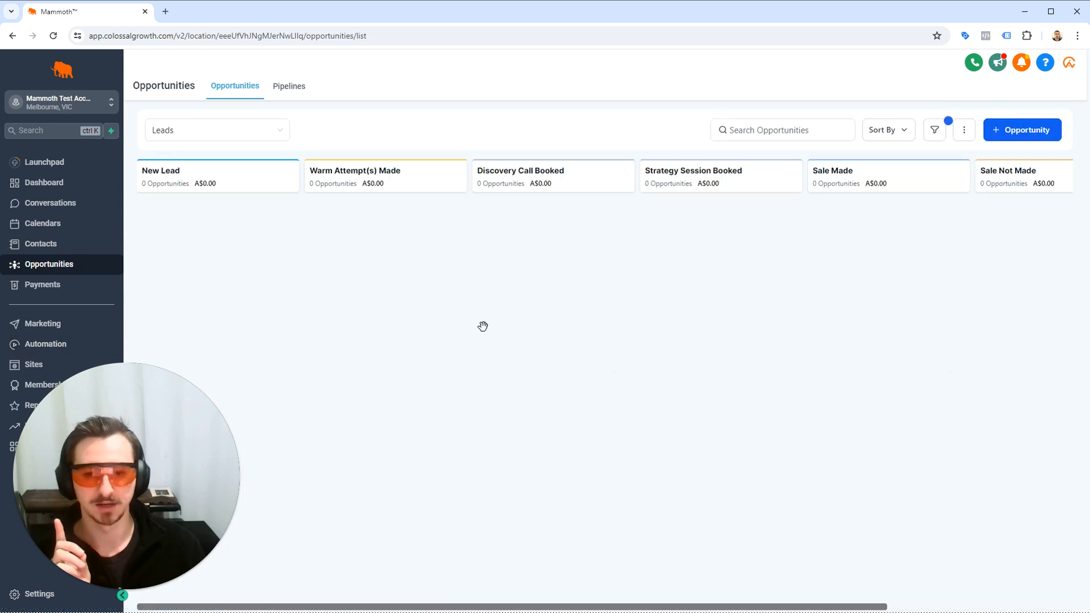
{"action": "scroll", "coordinate": [920, 238], "scroll_direction": "right", "scroll_amount": 1}
{"action": "scroll", "coordinate": [921, 238], "scroll_direction": "right", "scroll_amount": 3}
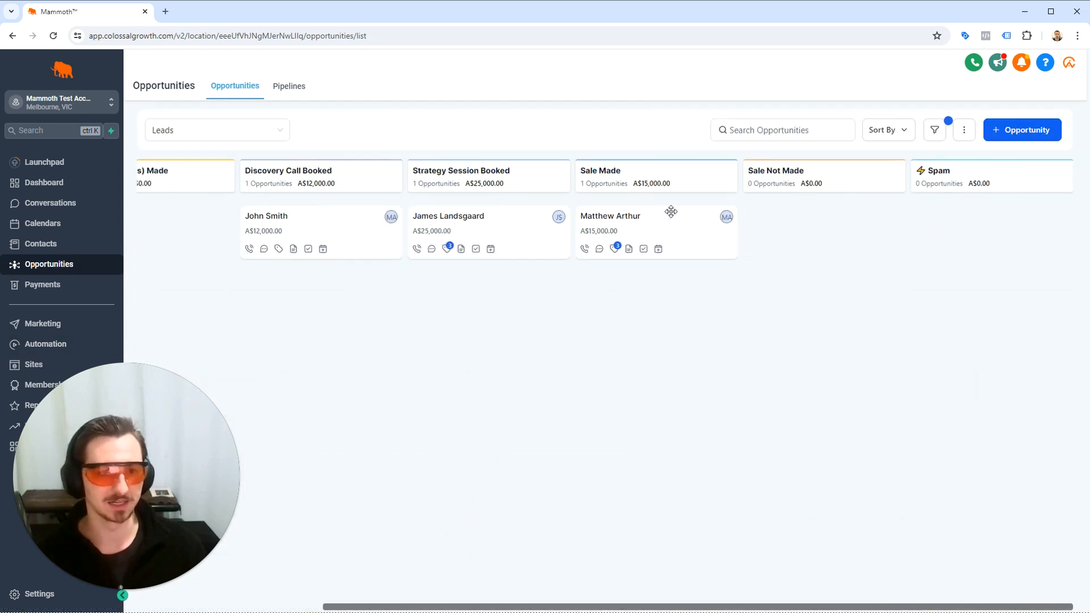
{"action": "left_click_drag", "start_coordinate": [672, 215], "coordinate": [615, 219]}
{"action": "left_click", "coordinate": [645, 348]}
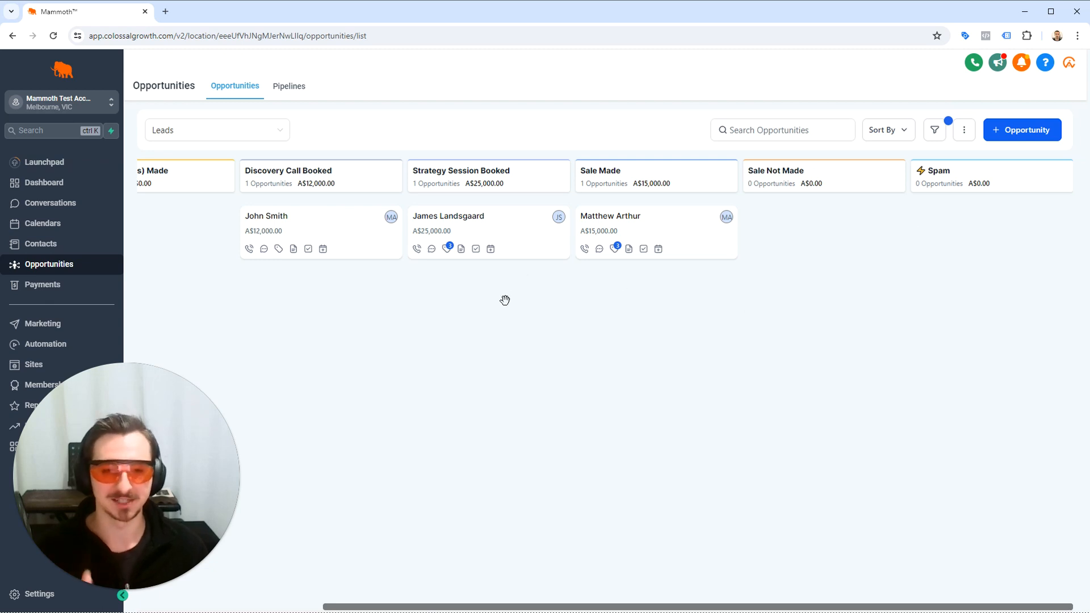
Reopen the SpamLead workflow and open its 1 Minute Wait action.
{"action": "left_click", "coordinate": [83, 344]}
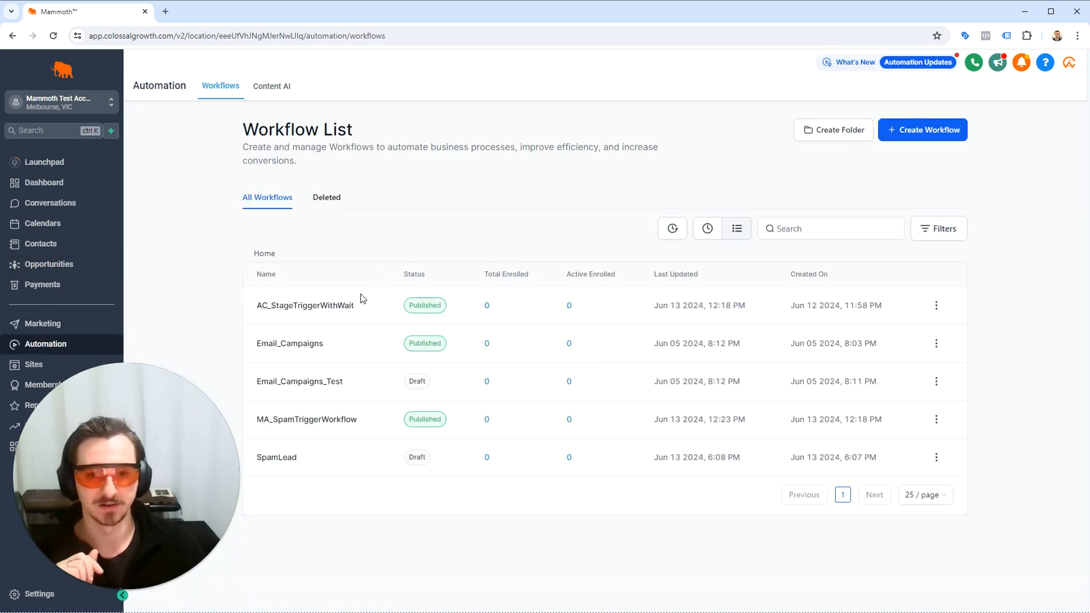
{"action": "left_click", "coordinate": [281, 460]}
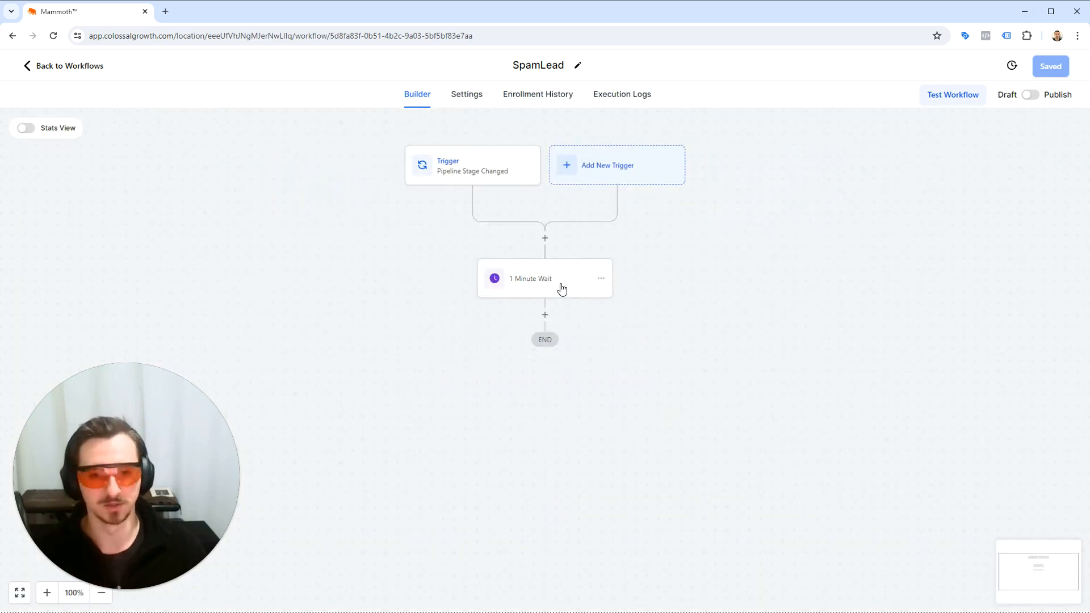
{"action": "left_click", "coordinate": [560, 286]}
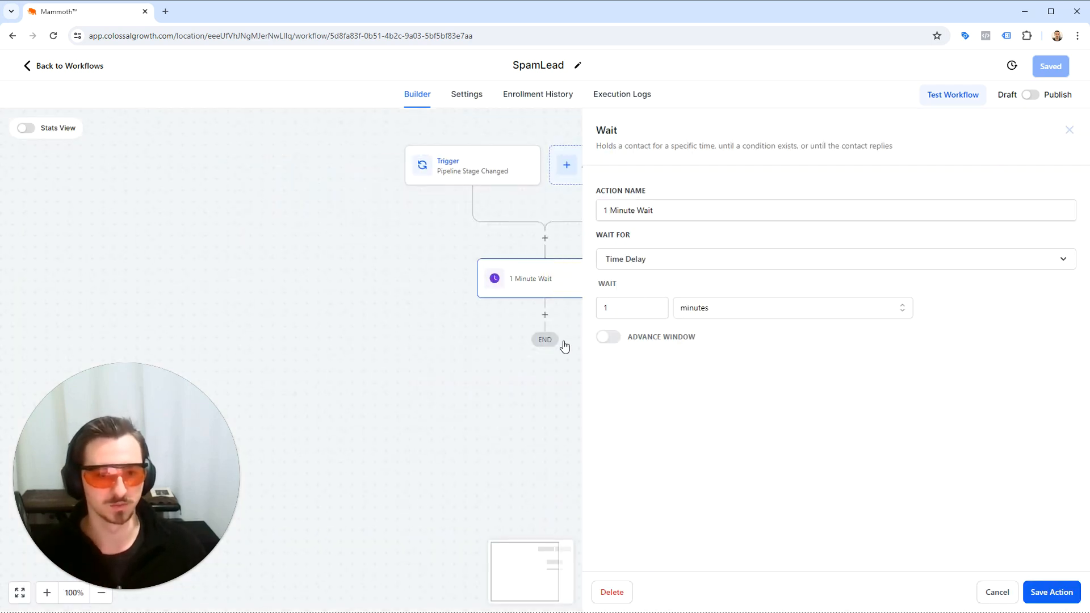
Add an If / Else action after the 1 Minute Wait and name its first branch If Lead Is Still In "Spam".
{"action": "left_click", "coordinate": [545, 316]}
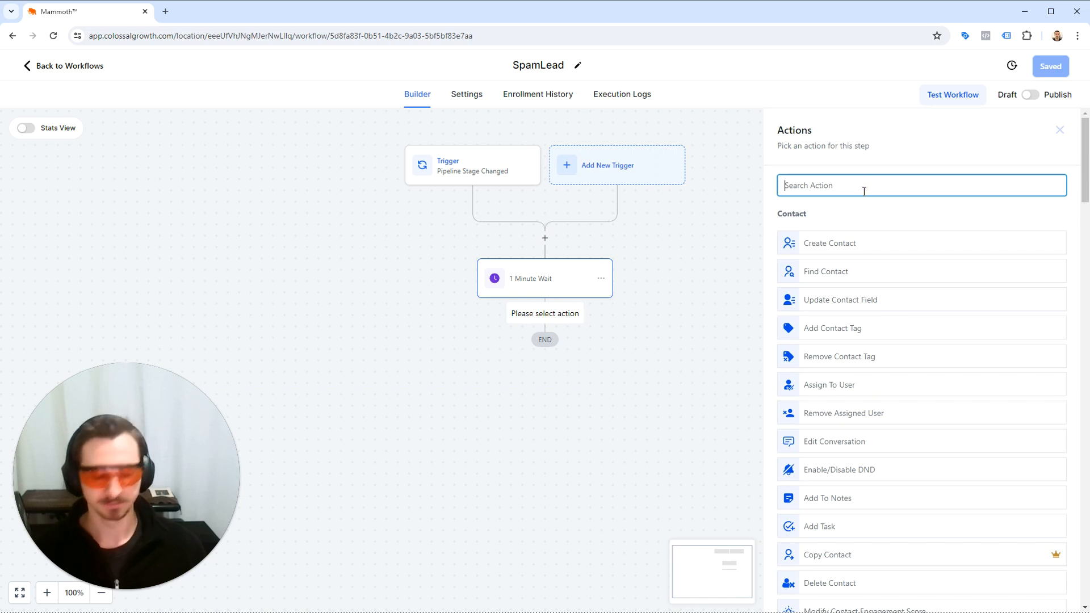
{"action": "type", "text": "if /"}
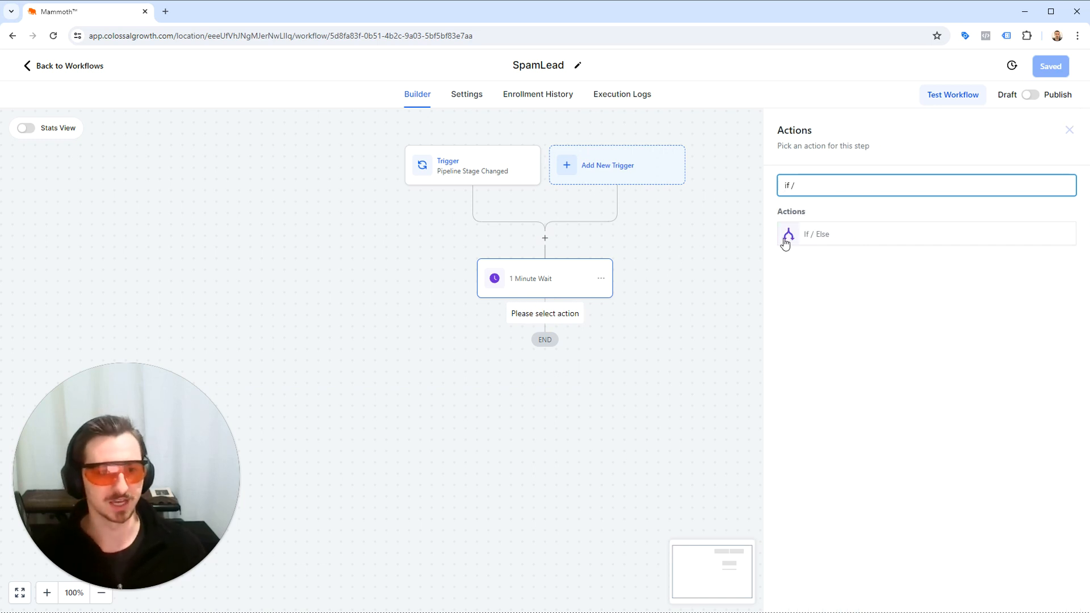
{"action": "left_click", "coordinate": [847, 246]}
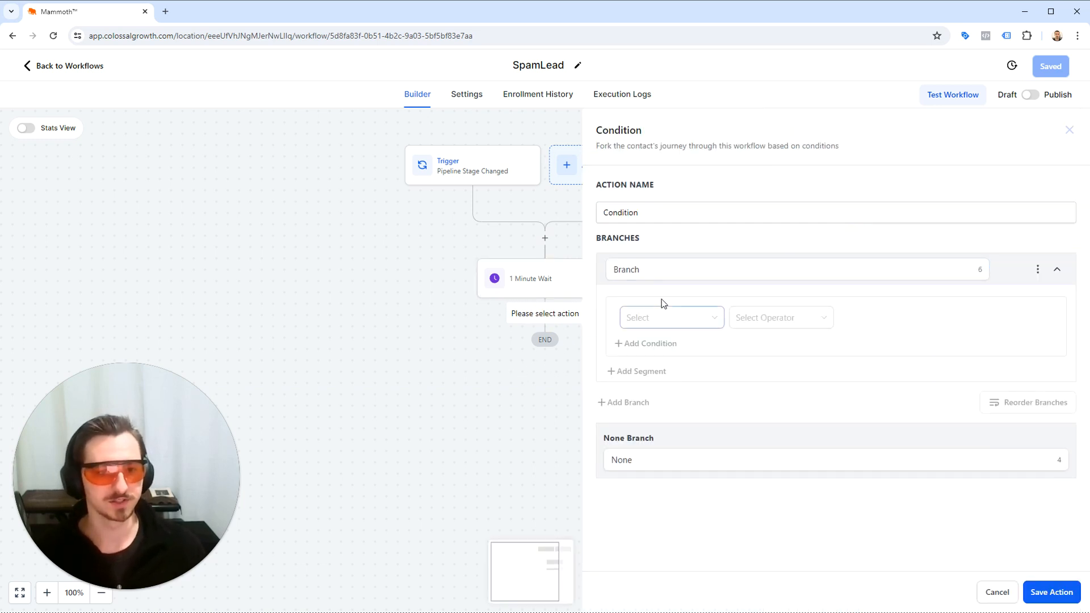
{"action": "left_click", "coordinate": [662, 272]}
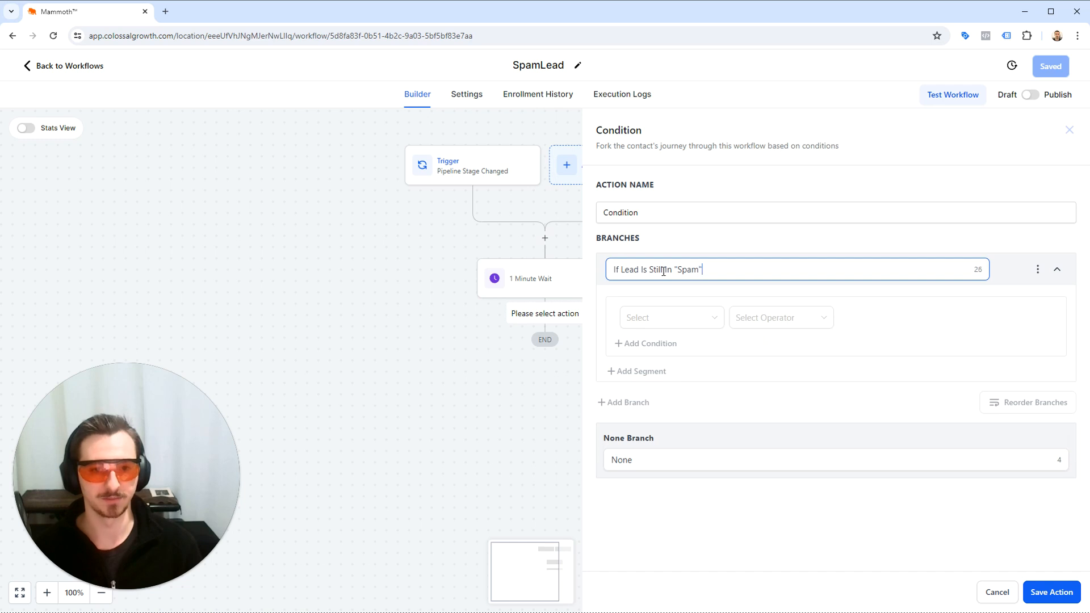
Set the first branch's condition so that the opportunity's Pipeline Stage Is [Leads] - Spam.
{"action": "left_click", "coordinate": [659, 317]}
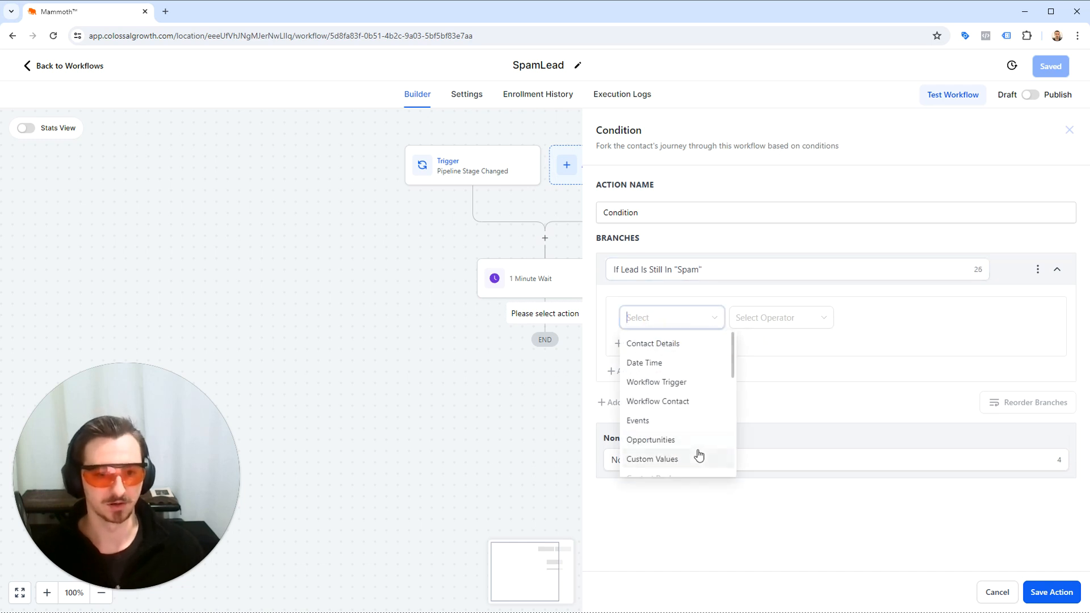
{"action": "left_click", "coordinate": [698, 449]}
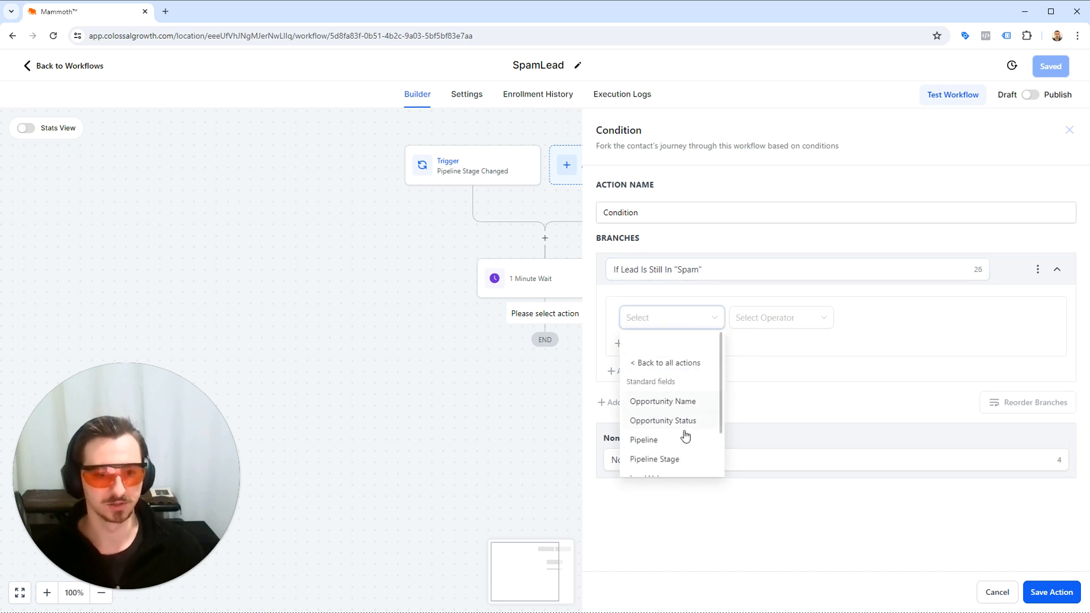
{"action": "left_click", "coordinate": [679, 458]}
{"action": "left_click", "coordinate": [760, 330]}
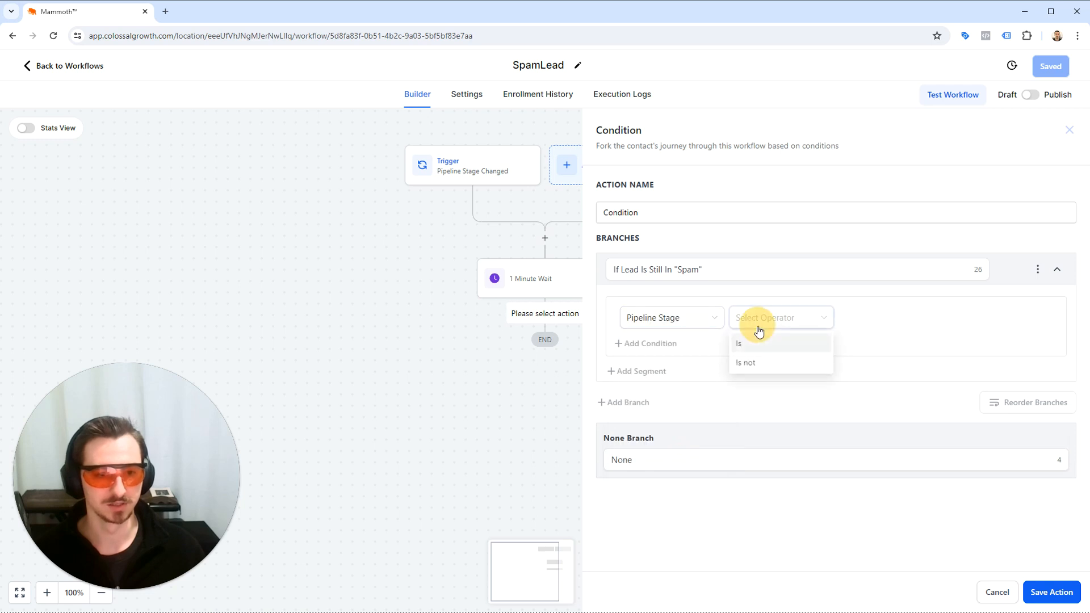
{"action": "left_click", "coordinate": [757, 346]}
{"action": "left_click", "coordinate": [856, 317]}
{"action": "scroll", "coordinate": [931, 398], "scroll_direction": "down", "scroll_amount": 1}
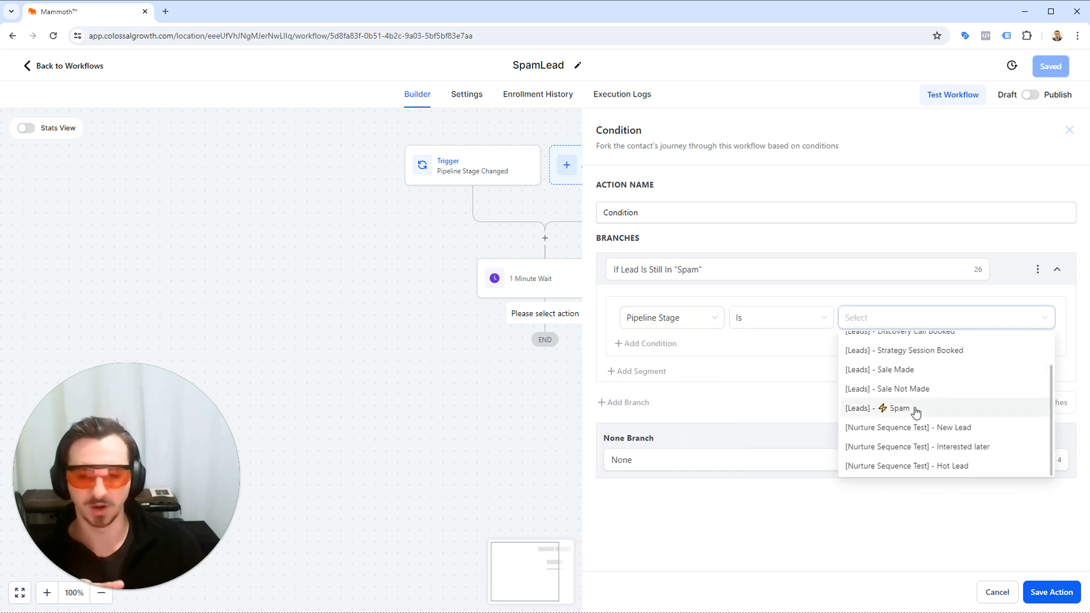
{"action": "left_click", "coordinate": [916, 409]}
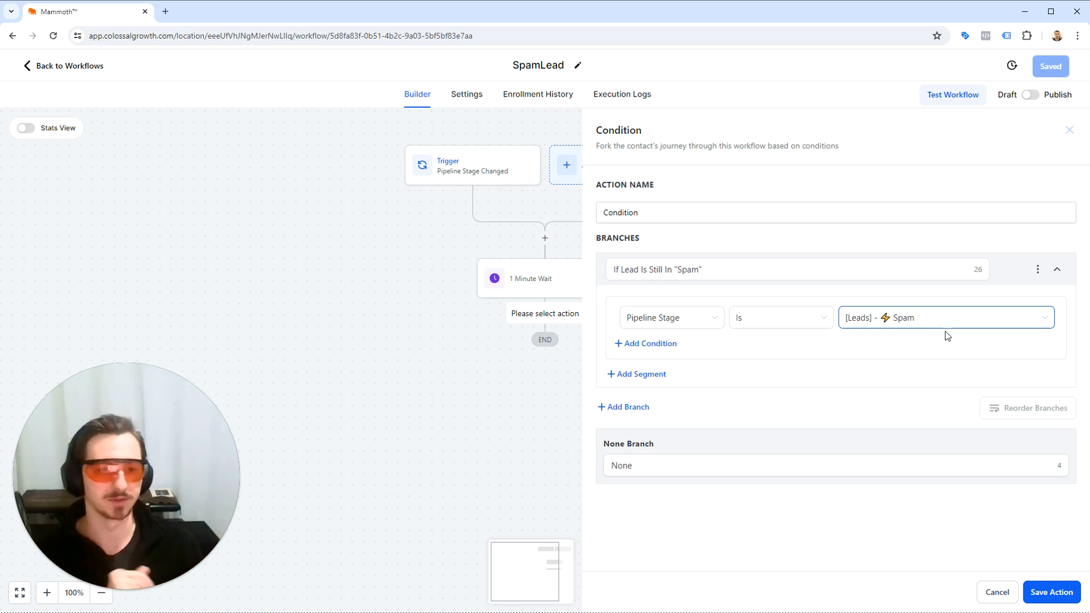
Add a second branch named If Lead Is Not Still In "Spam" with the condition Pipeline Stage Is not [Leads] - Spam.
{"action": "left_click", "coordinate": [638, 409]}
{"action": "left_click", "coordinate": [643, 419]}
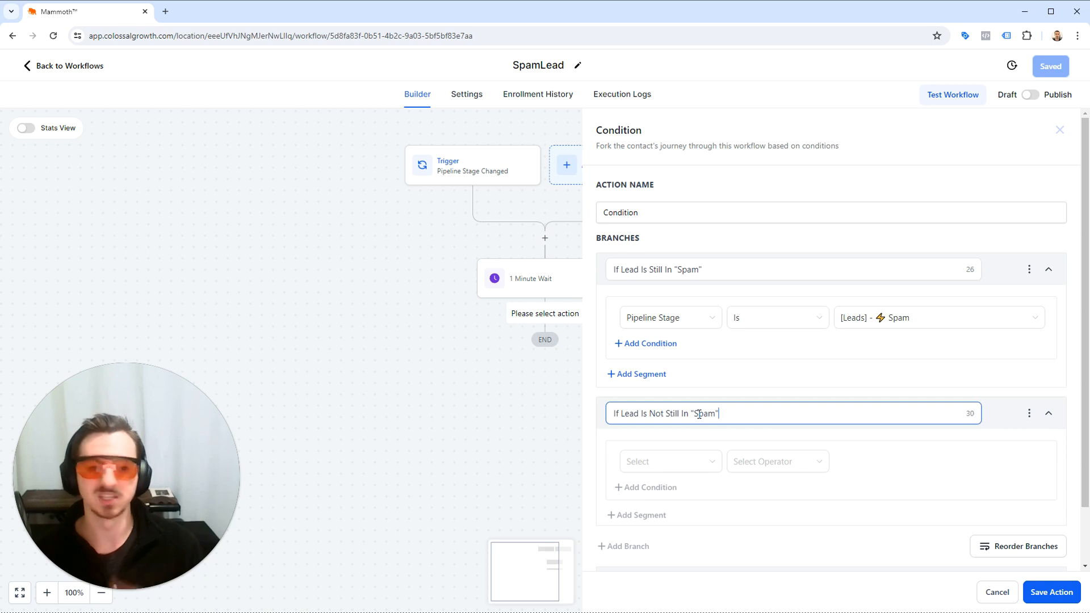
{"action": "left_click", "coordinate": [703, 467]}
{"action": "scroll", "coordinate": [706, 375], "scroll_direction": "down", "scroll_amount": 1}
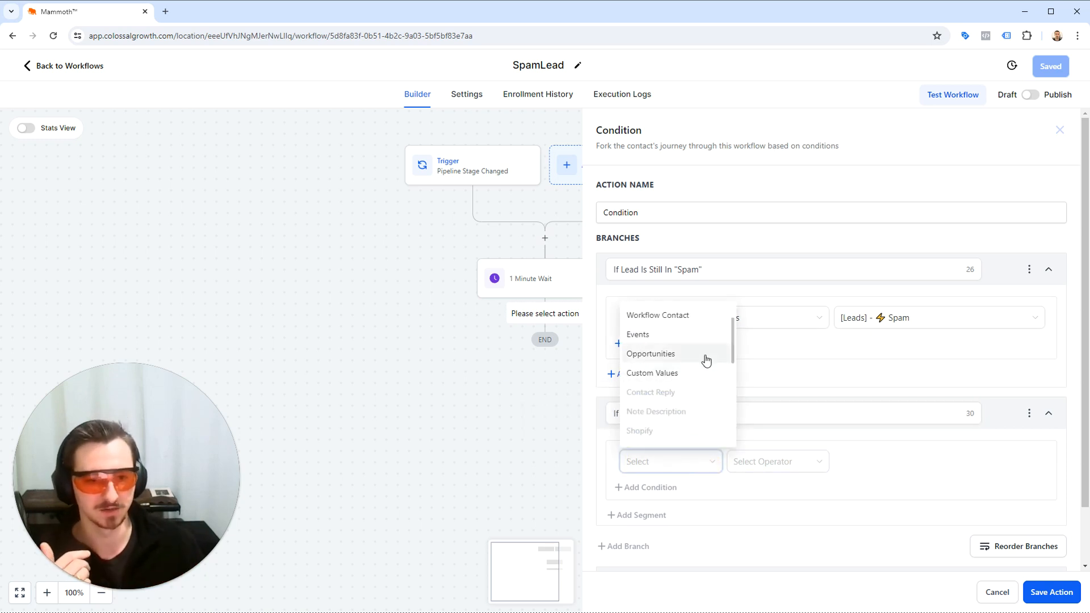
{"action": "left_click", "coordinate": [705, 355]}
{"action": "scroll", "coordinate": [677, 389], "scroll_direction": "down", "scroll_amount": 1}
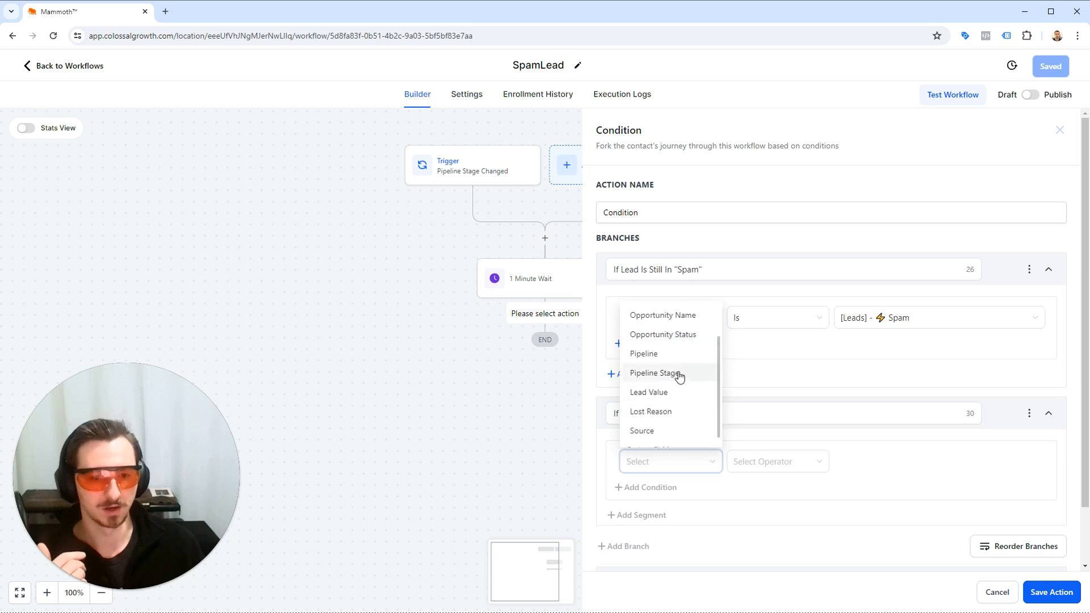
{"action": "left_click", "coordinate": [658, 374]}
{"action": "left_click", "coordinate": [744, 462]}
{"action": "left_click", "coordinate": [761, 507]}
{"action": "left_click", "coordinate": [869, 462]}
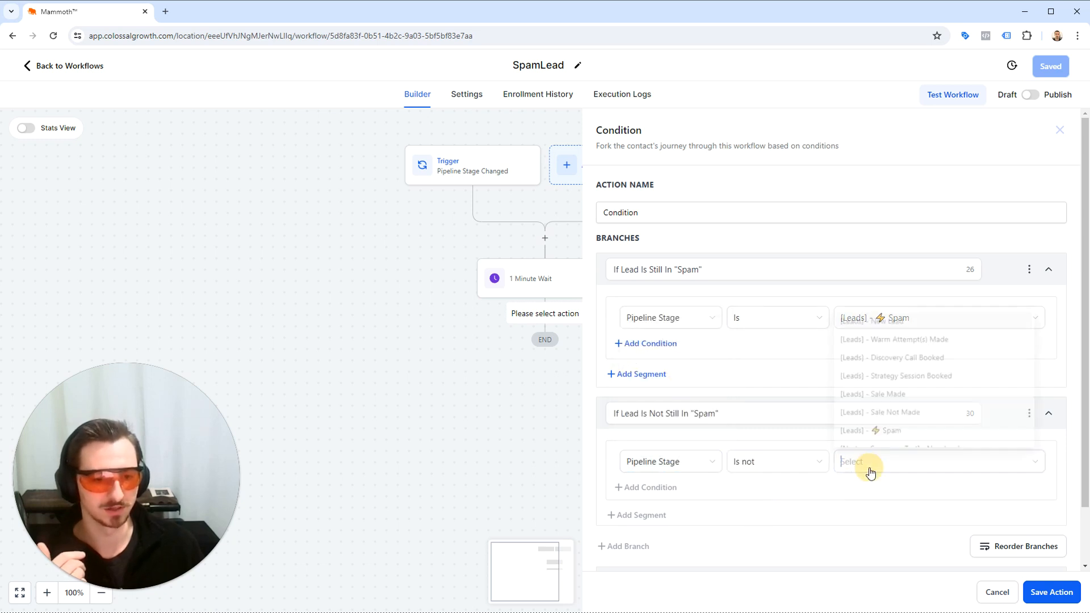
{"action": "left_click", "coordinate": [907, 433]}
Save the two-branch Condition action and the workflow.
{"action": "scroll", "coordinate": [959, 520], "scroll_direction": "down", "scroll_amount": 1}
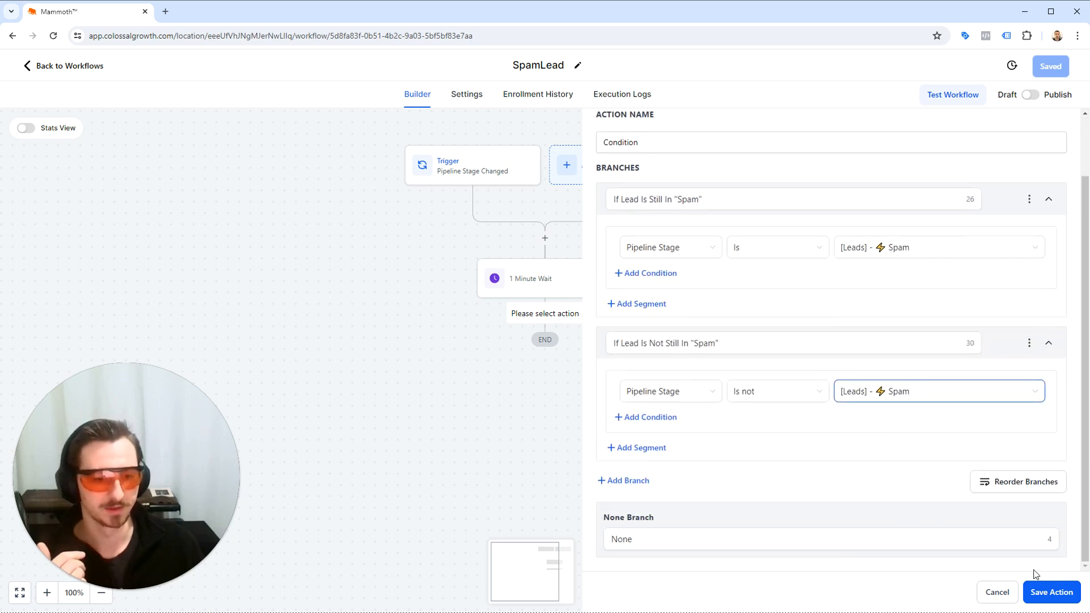
{"action": "left_click", "coordinate": [1051, 592]}
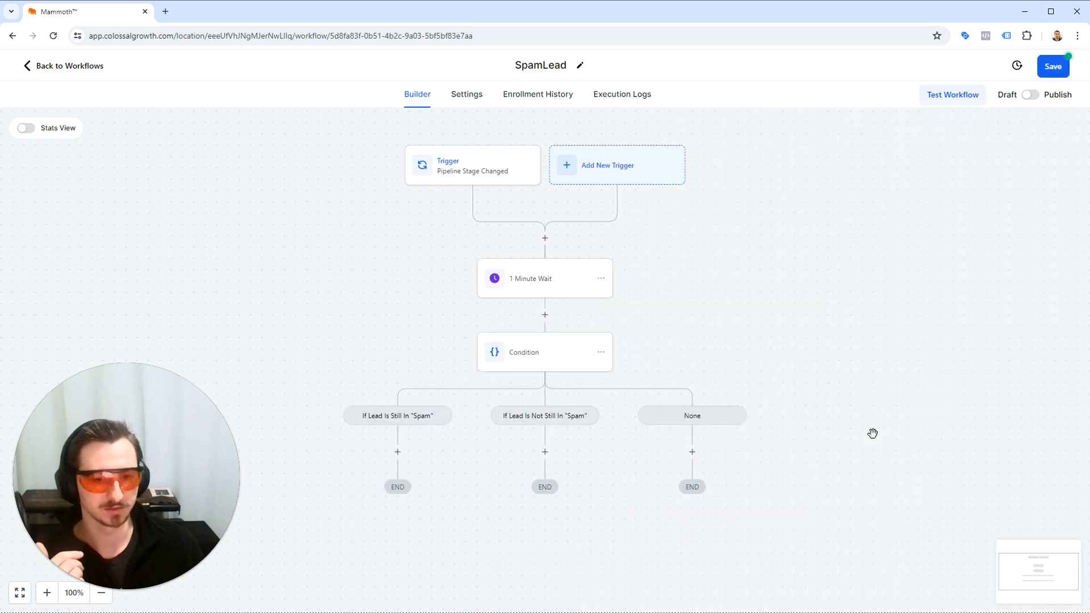
{"action": "left_click", "coordinate": [1053, 67]}
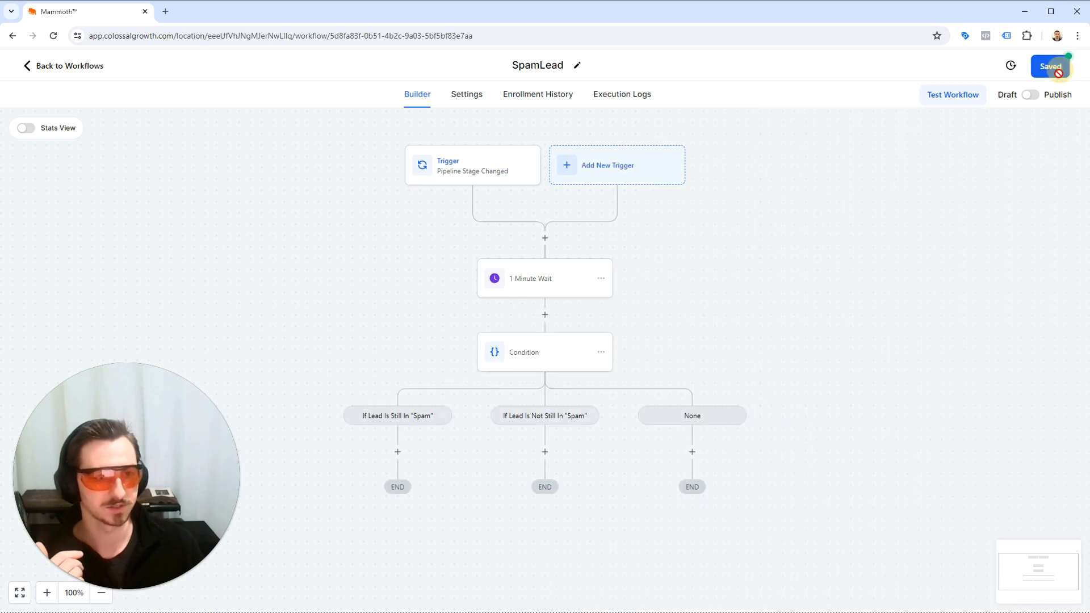
Add an Add Contact Tag action with the tag "spam" under the If Lead Is Still In "Spam" branch and save the action.
{"action": "left_click", "coordinate": [399, 453]}
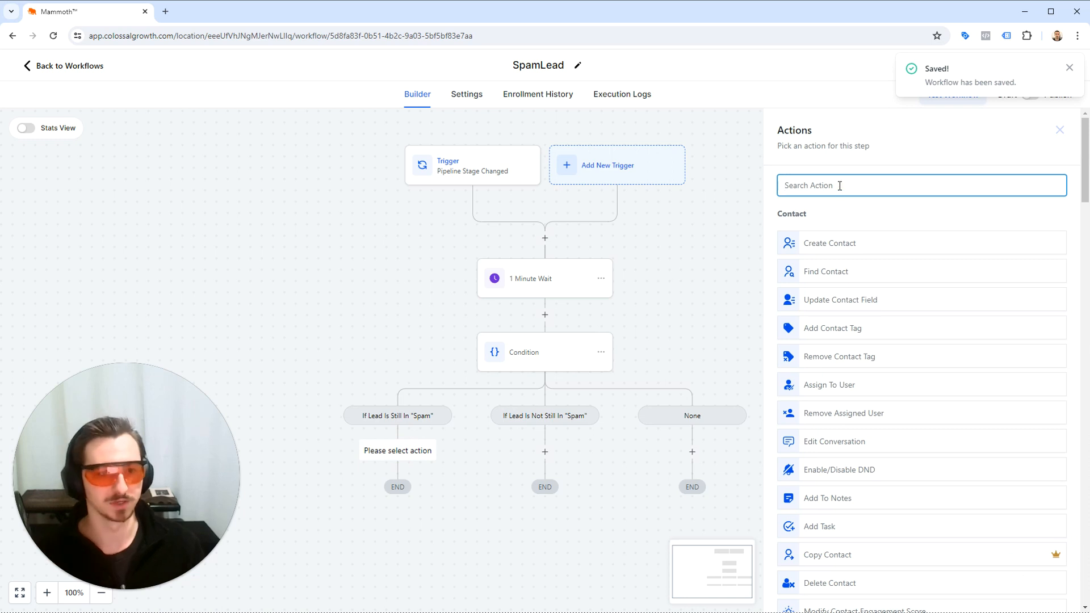
{"action": "type", "text": "tag"}
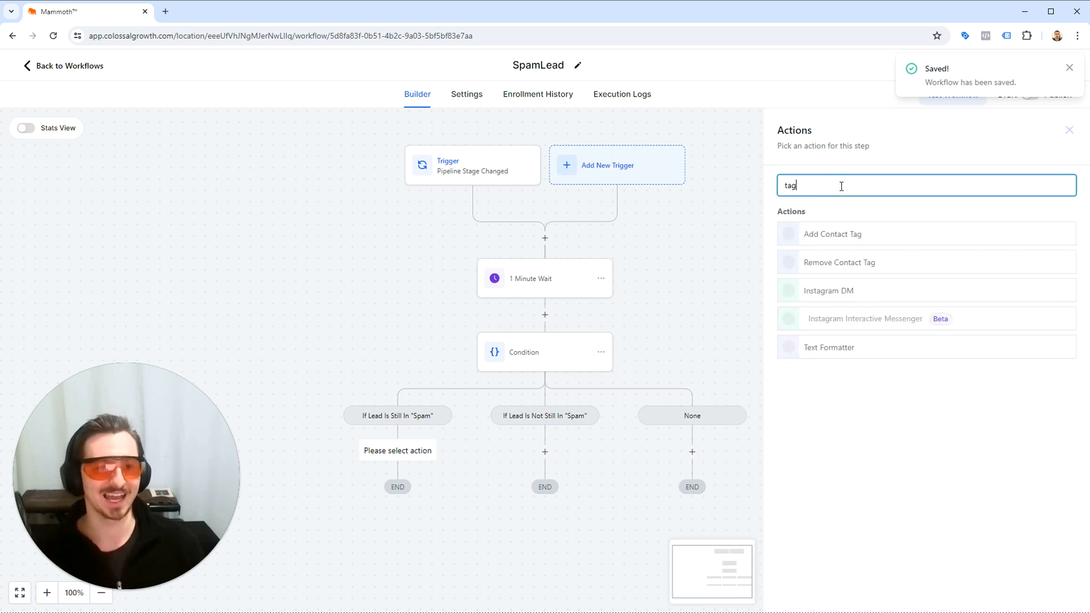
{"action": "left_click", "coordinate": [835, 239]}
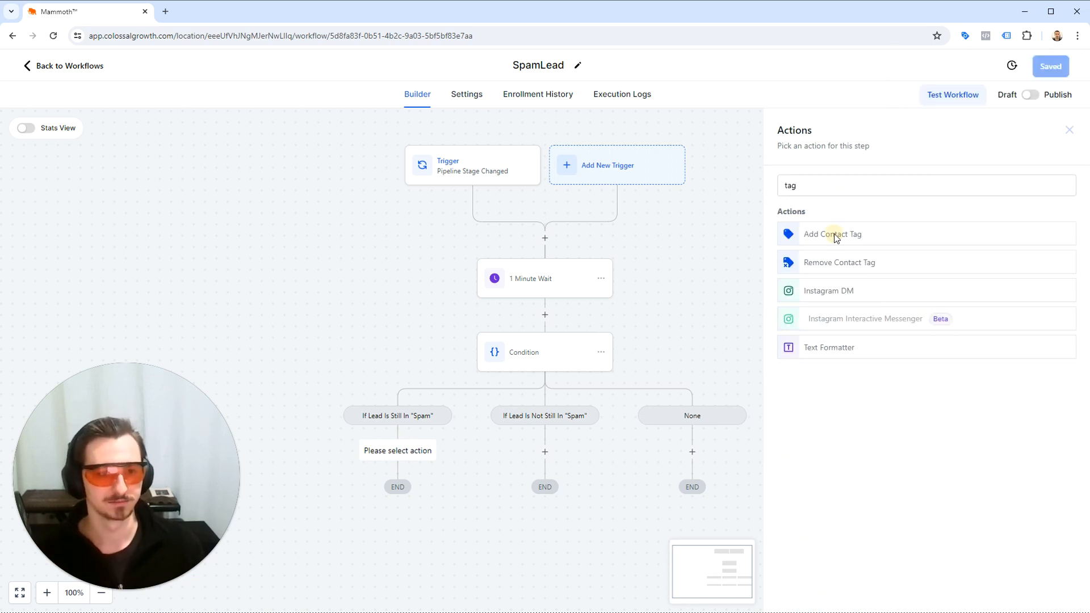
{"action": "left_click", "coordinate": [832, 257]}
{"action": "type", "text": "spam"}
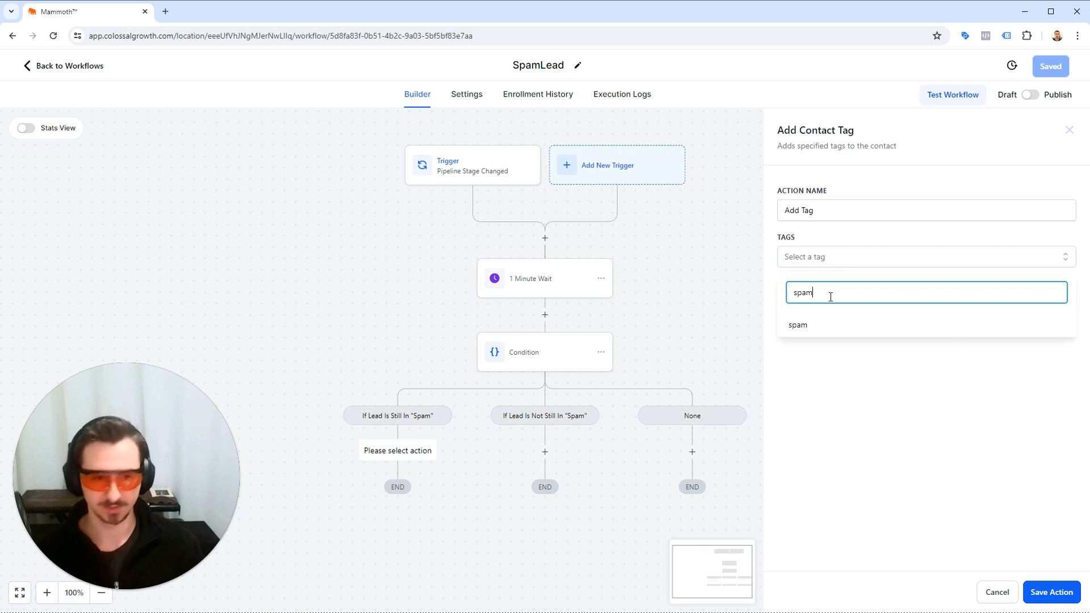
{"action": "left_click", "coordinate": [841, 324]}
{"action": "left_click", "coordinate": [1049, 592]}
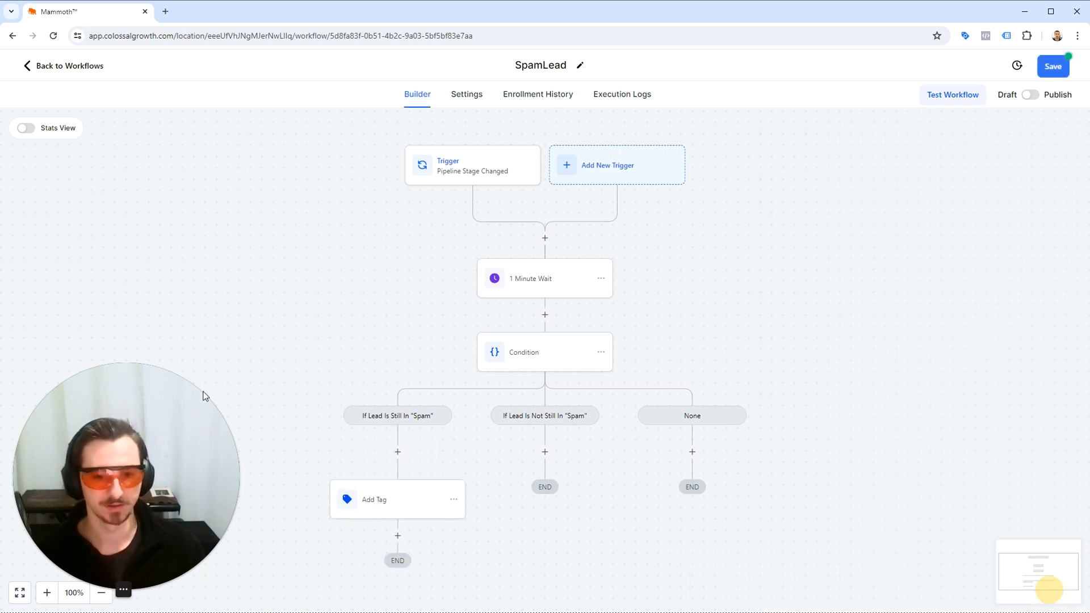
Rename the tag action to "Add Spam Tag" and save both the action and the workflow.
{"action": "left_click", "coordinate": [402, 385]}
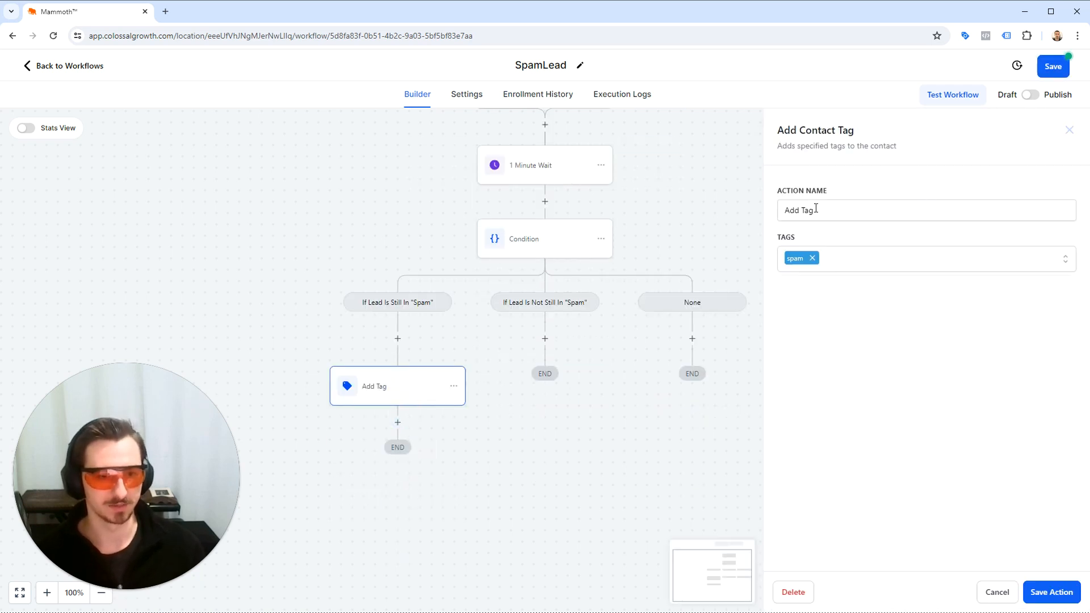
{"action": "left_click", "coordinate": [795, 211]}
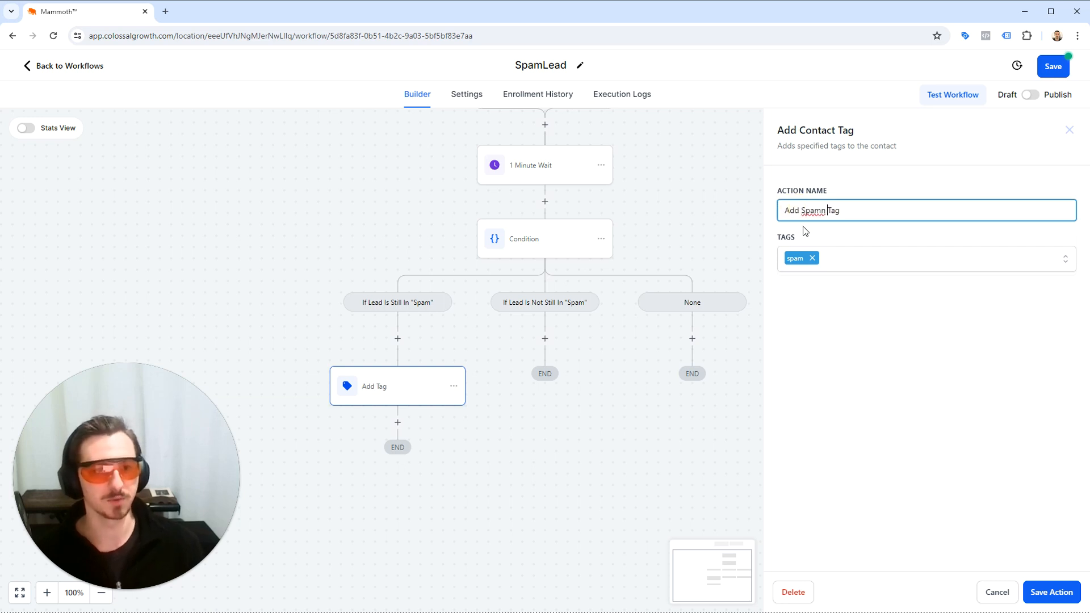
{"action": "left_click", "coordinate": [1059, 596]}
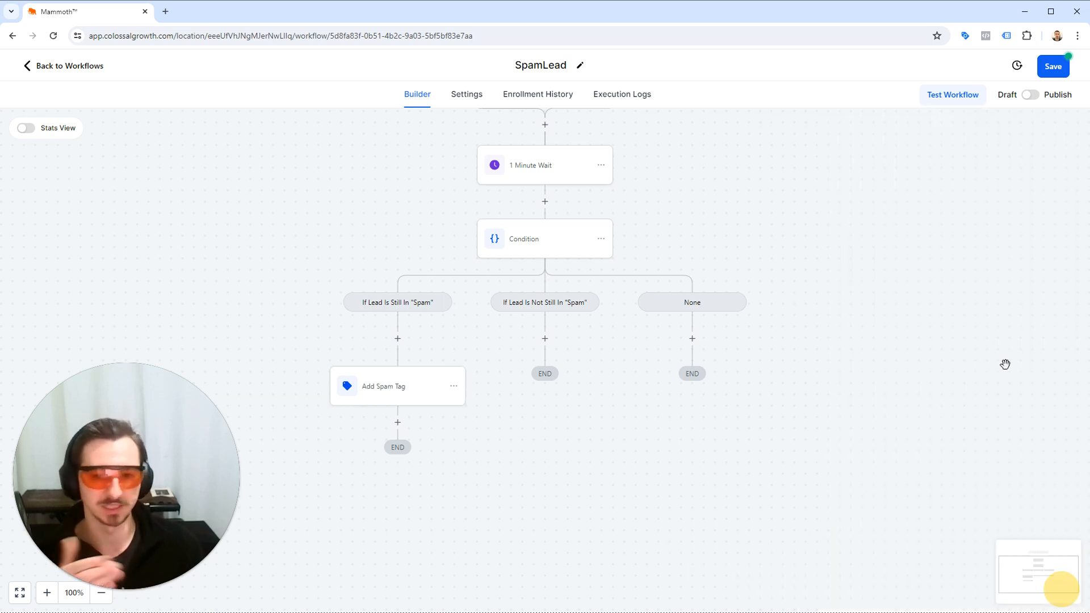
{"action": "left_click", "coordinate": [1053, 66]}
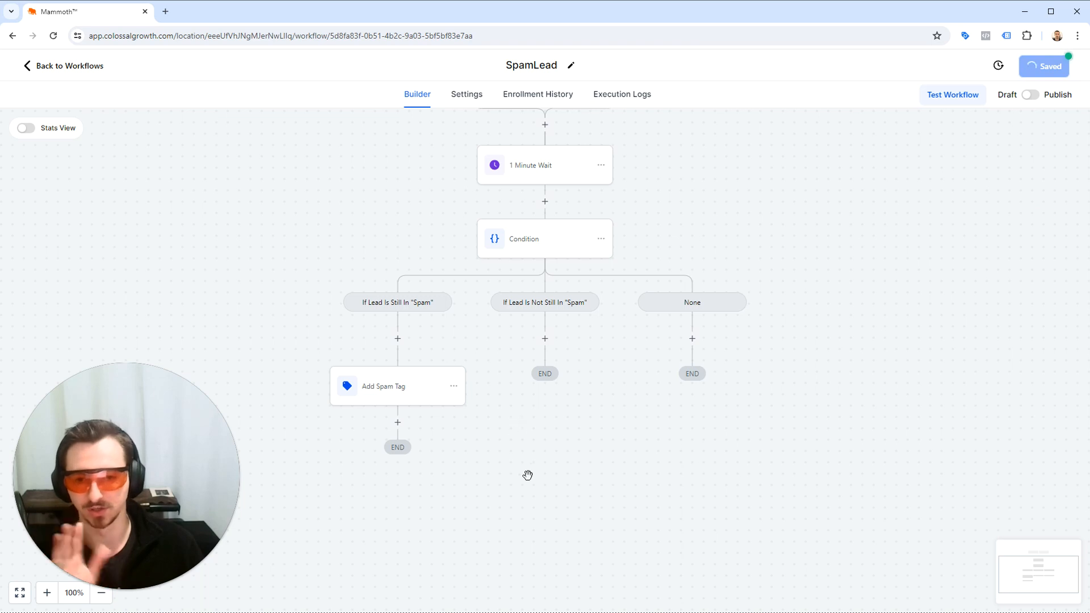
Add an Enable/Disable DND action below Add Spam Tag, set to Enable DND for all channels, and save the workflow.
{"action": "left_click", "coordinate": [397, 423]}
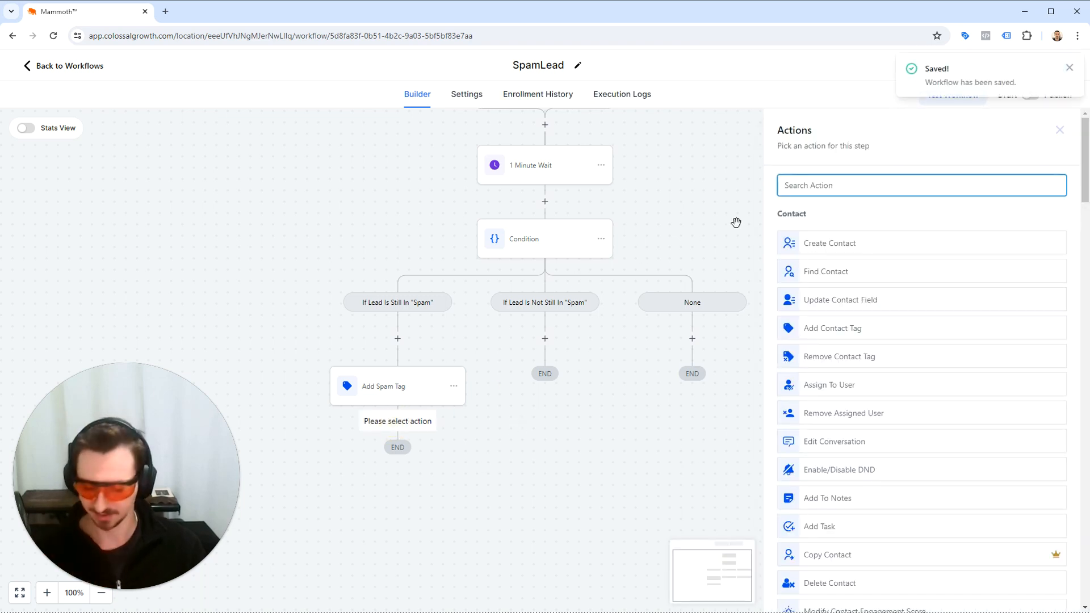
{"action": "type", "text": "dnd"}
{"action": "left_click", "coordinate": [868, 234]}
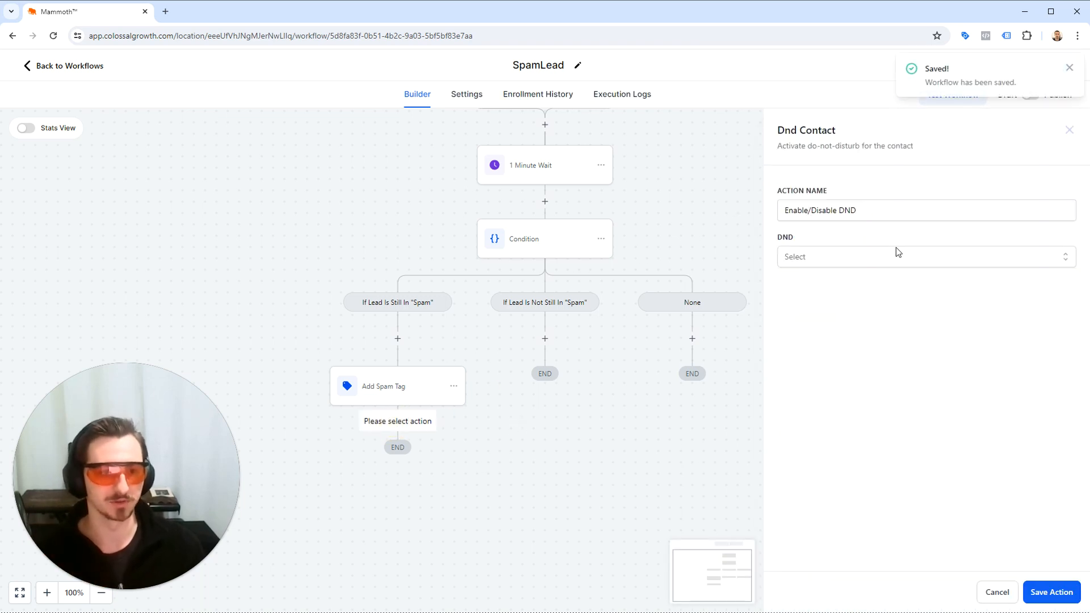
{"action": "left_click", "coordinate": [896, 255]}
{"action": "left_click", "coordinate": [828, 323]}
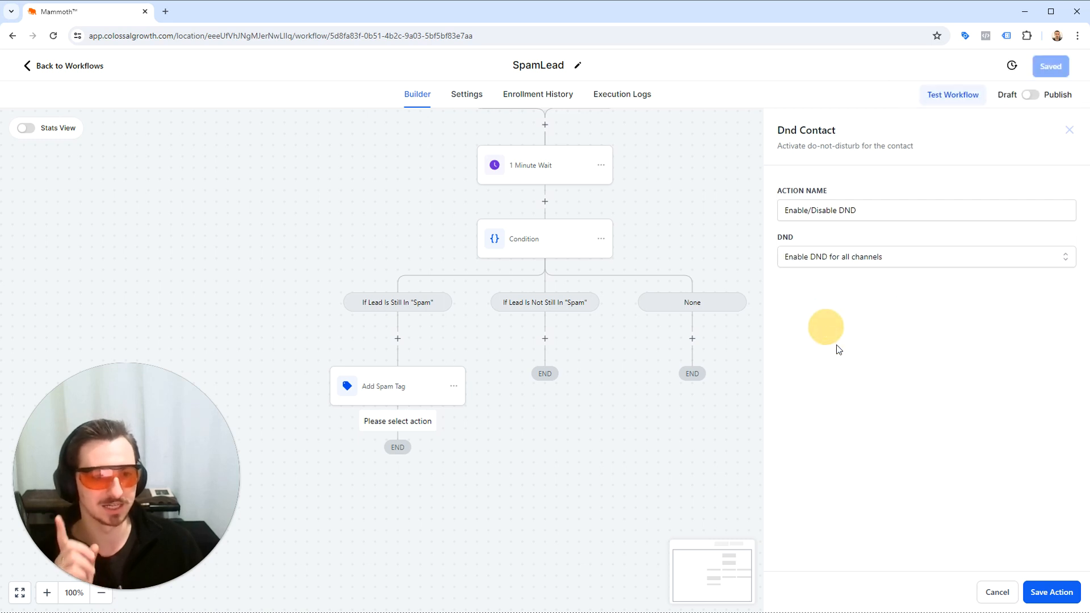
{"action": "left_click", "coordinate": [1051, 592]}
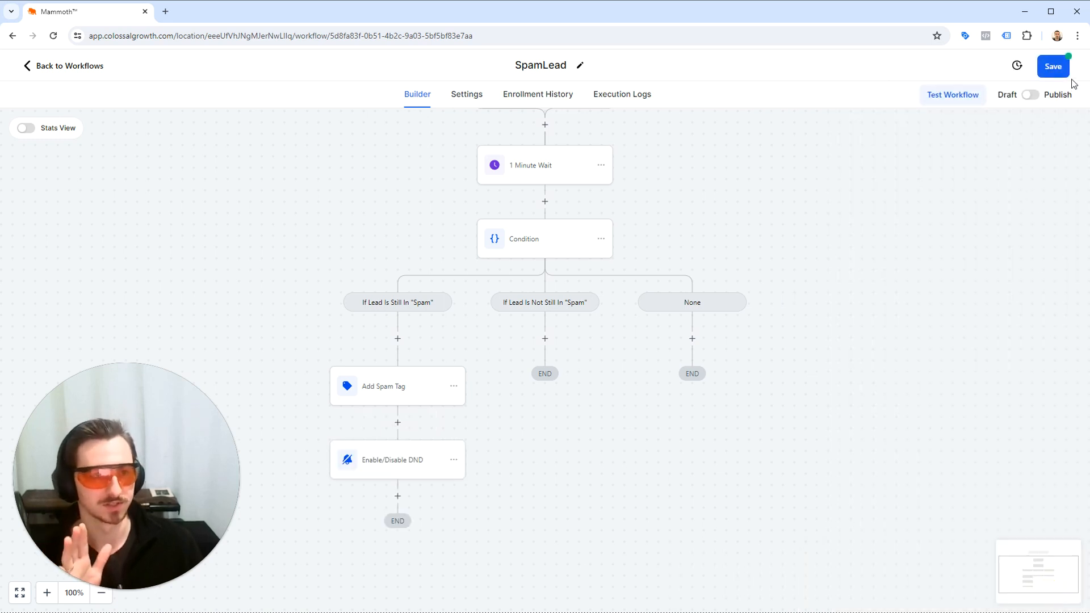
{"action": "left_click", "coordinate": [1060, 73]}
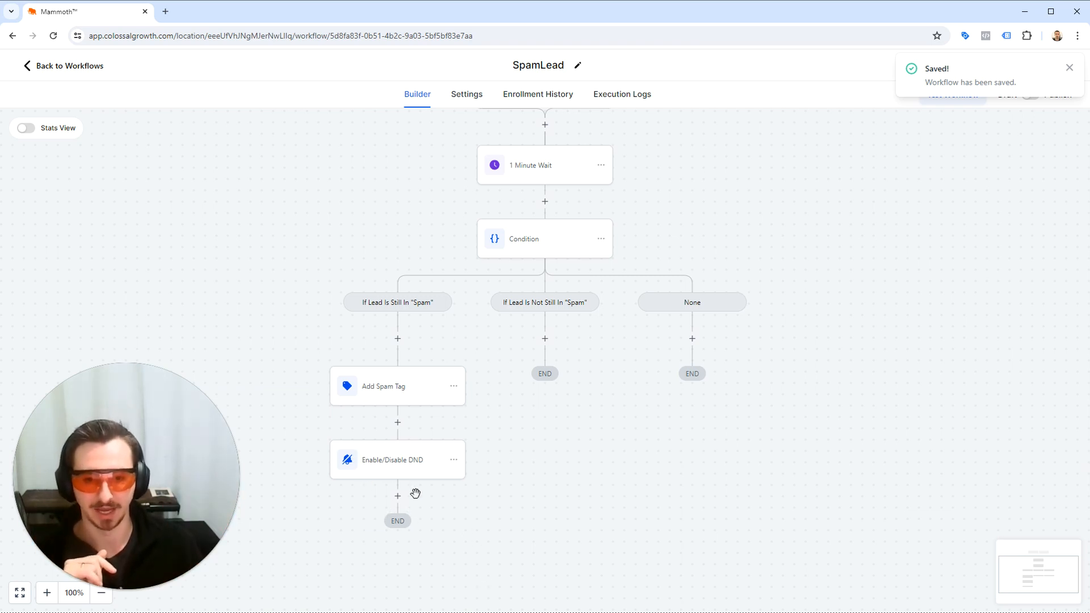
Add a Remove Opportunity action for the Leads pipeline below the DND action and save the workflow.
{"action": "left_click", "coordinate": [398, 496]}
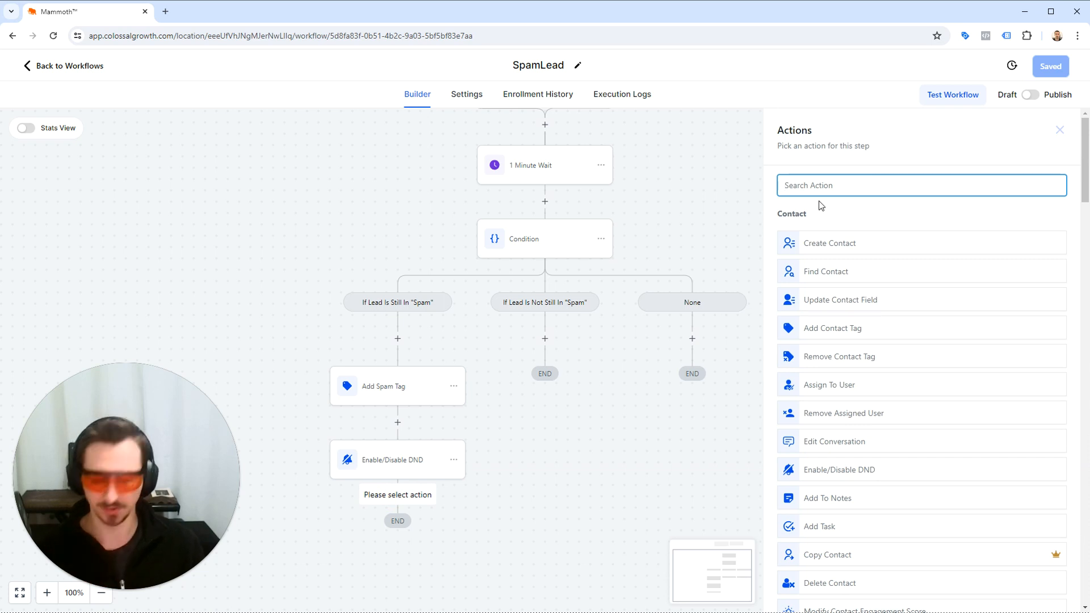
{"action": "type", "text": "remove"}
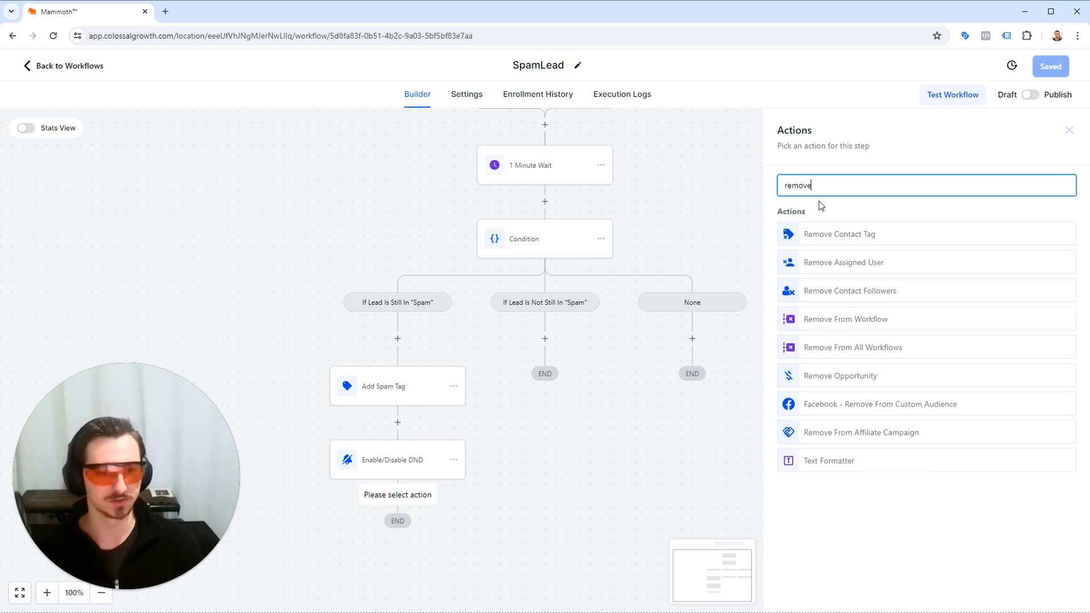
{"action": "left_click", "coordinate": [815, 375]}
{"action": "left_click", "coordinate": [883, 264]}
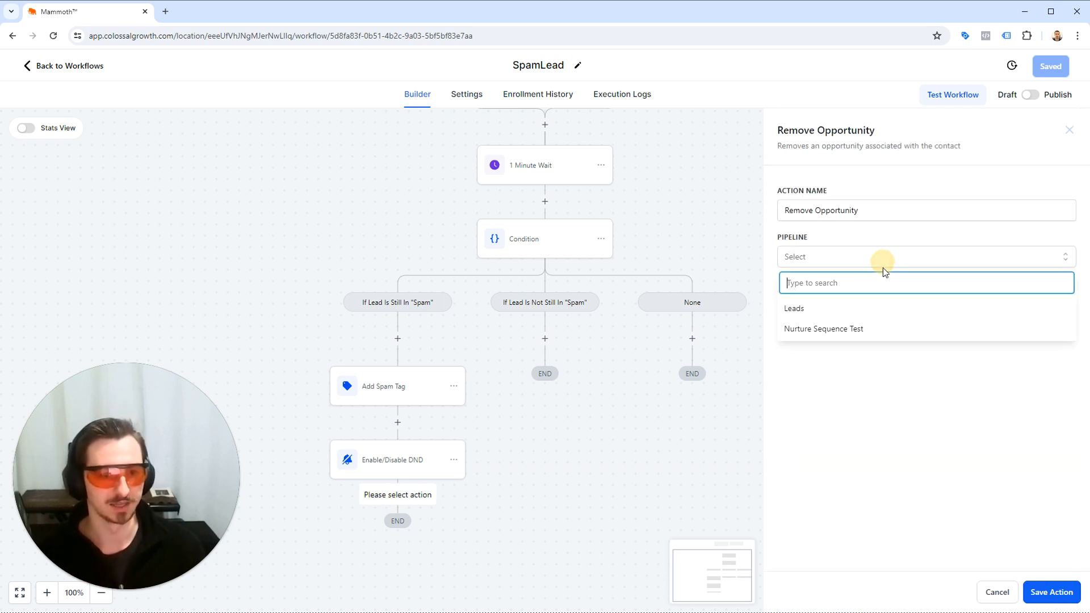
{"action": "left_click", "coordinate": [867, 311]}
{"action": "left_click", "coordinate": [1050, 592]}
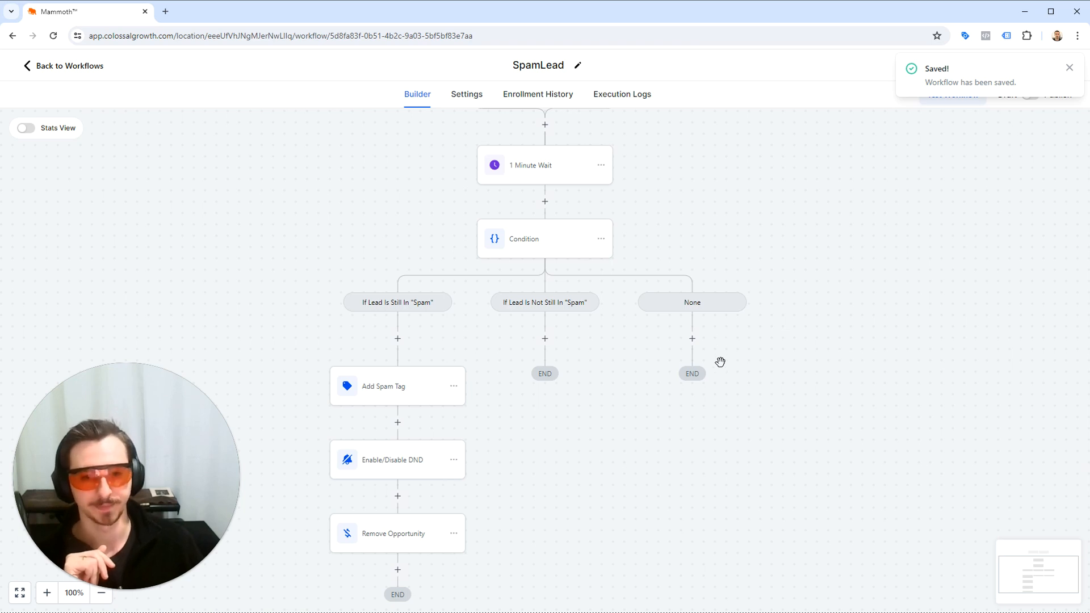
{"action": "scroll", "coordinate": [536, 339], "scroll_direction": "up", "scroll_amount": 2}
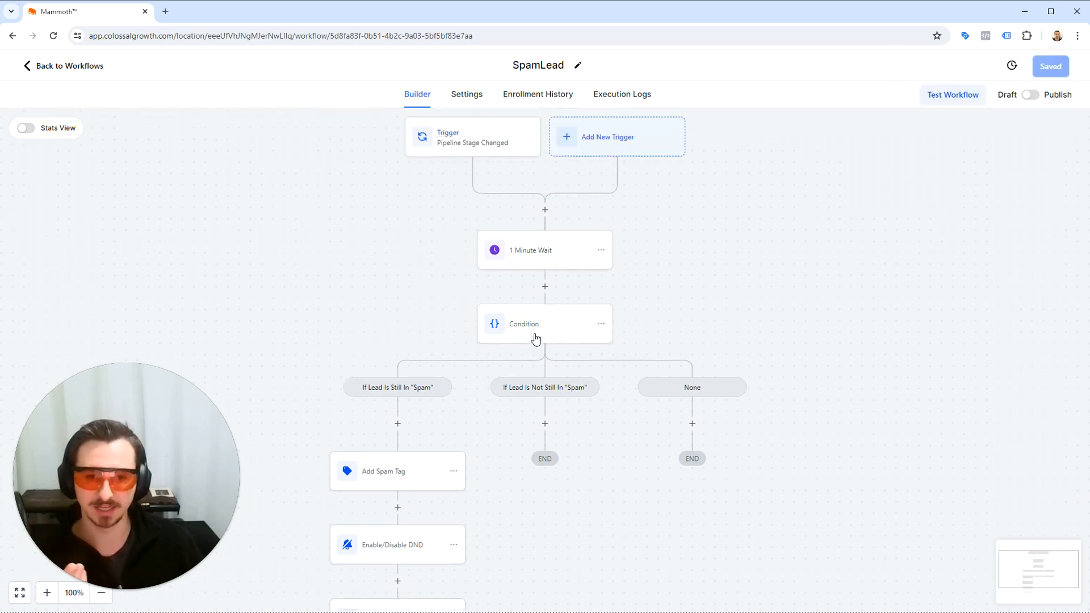
Add a Remove From Workflow action for the current workflow under the If Lead Is Not Still In "Spam" branch and save the workflow.
{"action": "left_click", "coordinate": [545, 424]}
{"action": "type", "text": "remove"}
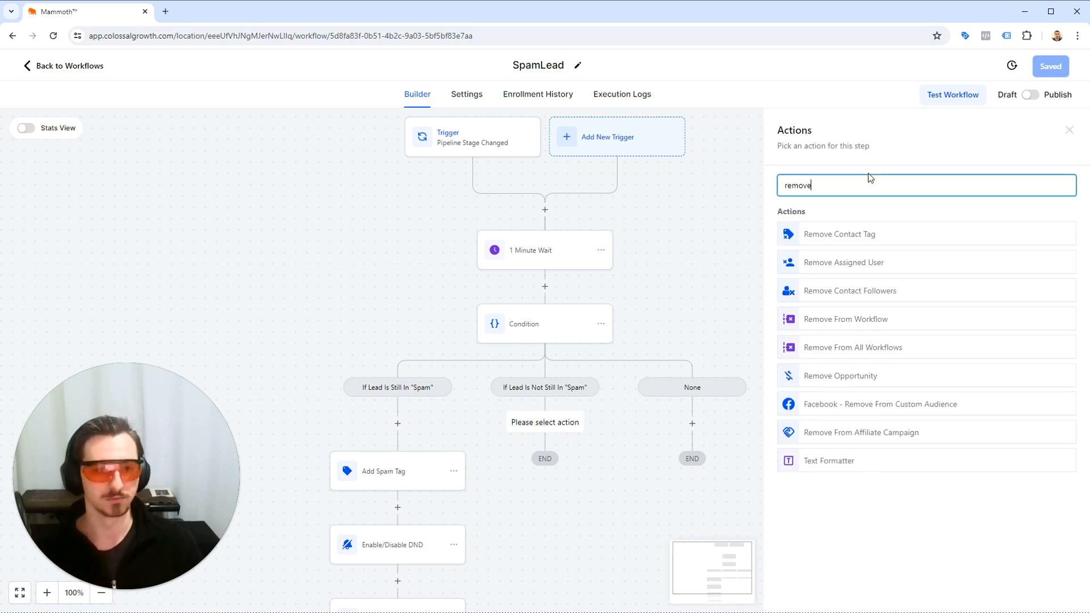
{"action": "left_click", "coordinate": [832, 320]}
{"action": "left_click", "coordinate": [789, 253]}
{"action": "left_click", "coordinate": [1063, 593]}
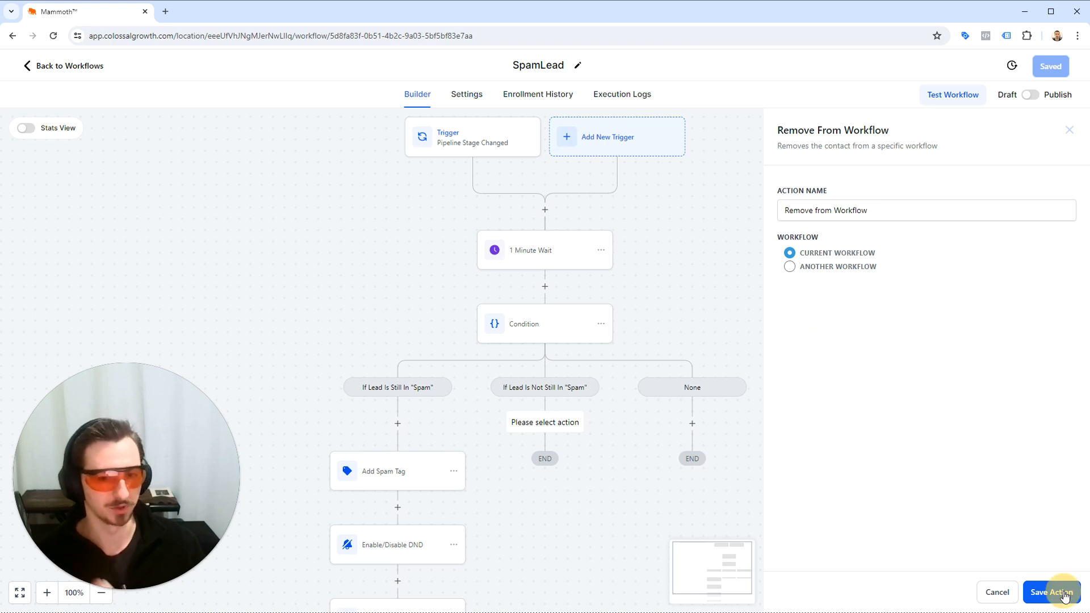
{"action": "left_click", "coordinate": [1047, 66]}
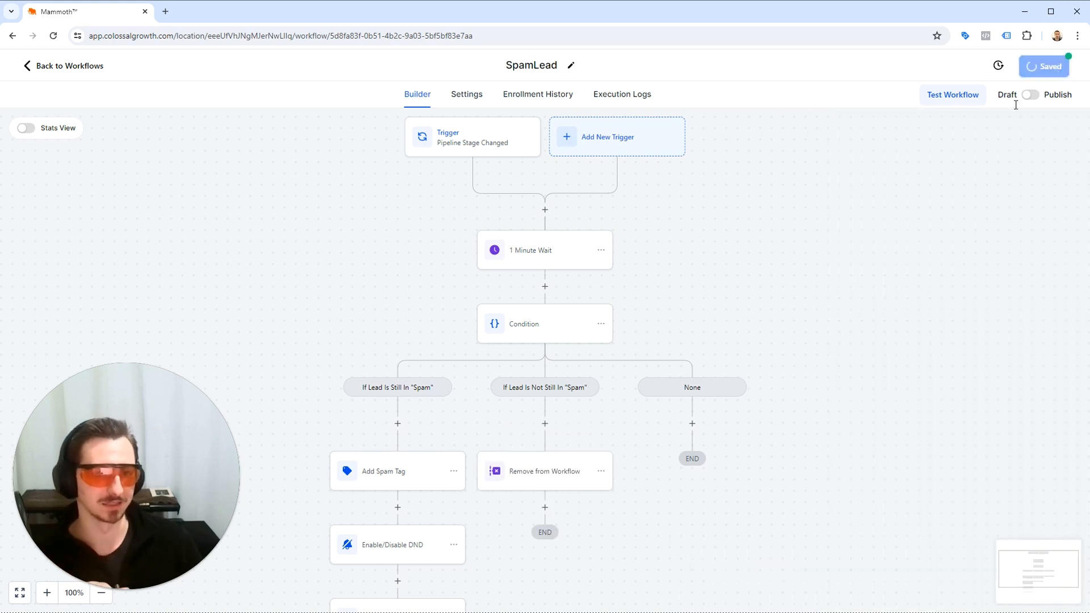
{"action": "scroll", "coordinate": [594, 286], "scroll_direction": "up", "scroll_amount": 5}
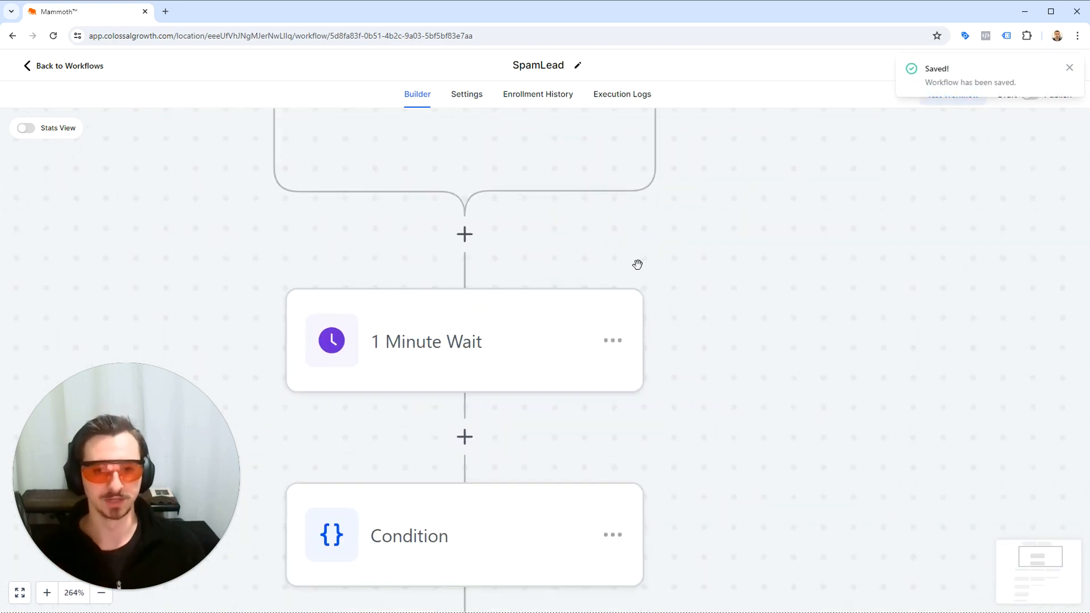
{"action": "scroll", "coordinate": [638, 264], "scroll_direction": "down", "scroll_amount": 5}
Move the A$15,000.00 opportunity in the Leads pipeline from the Sale Made stage to the Spam stage.
{"action": "left_click", "coordinate": [58, 68]}
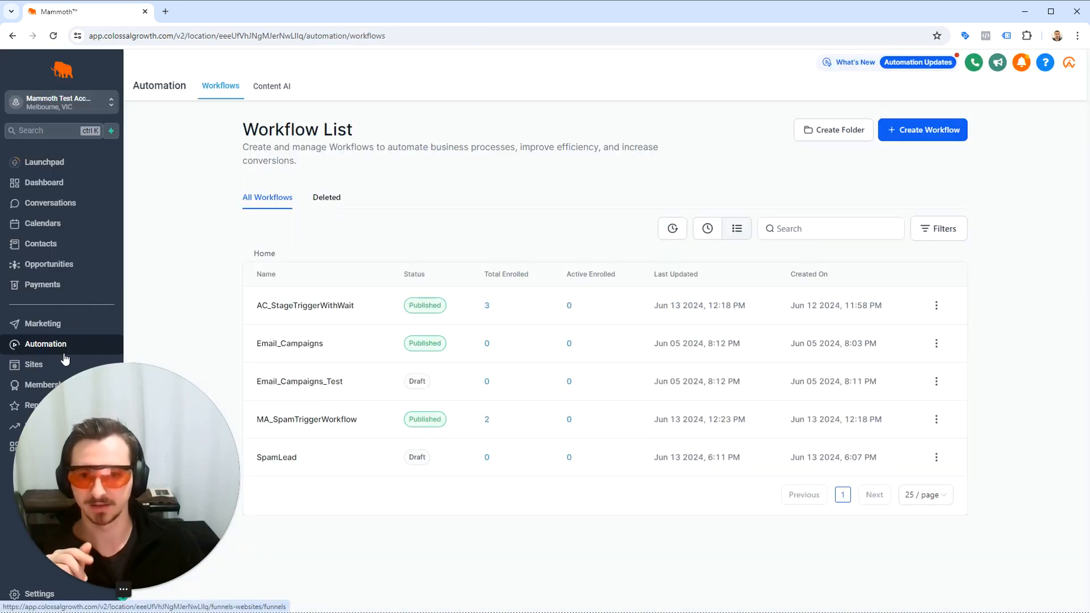
{"action": "left_click", "coordinate": [80, 263]}
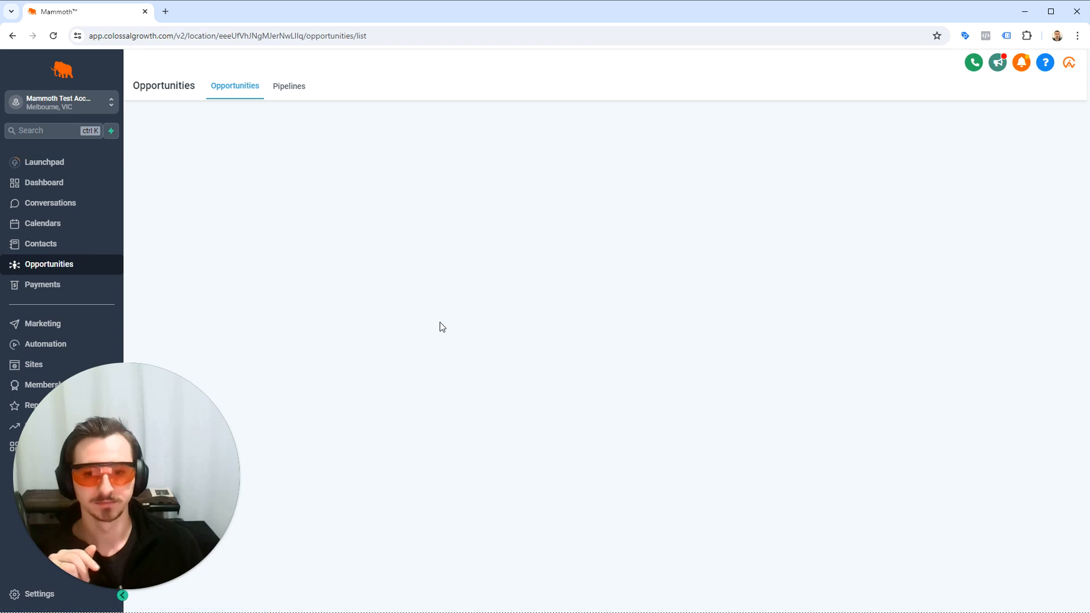
{"action": "scroll", "coordinate": [632, 314], "scroll_direction": "right", "scroll_amount": 3}
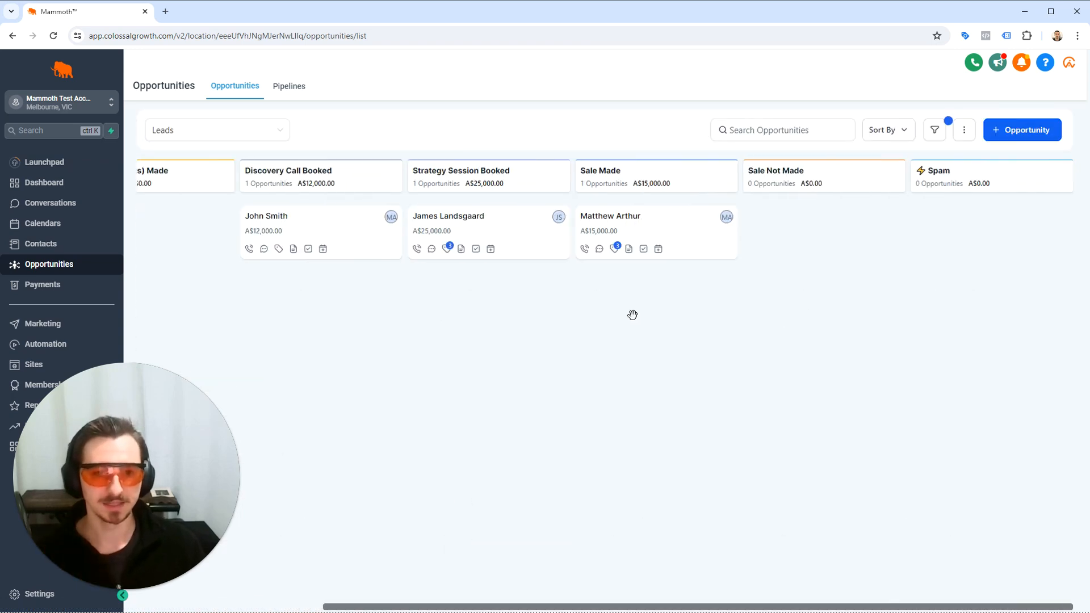
{"action": "left_click_drag", "start_coordinate": [689, 231], "coordinate": [982, 237]}
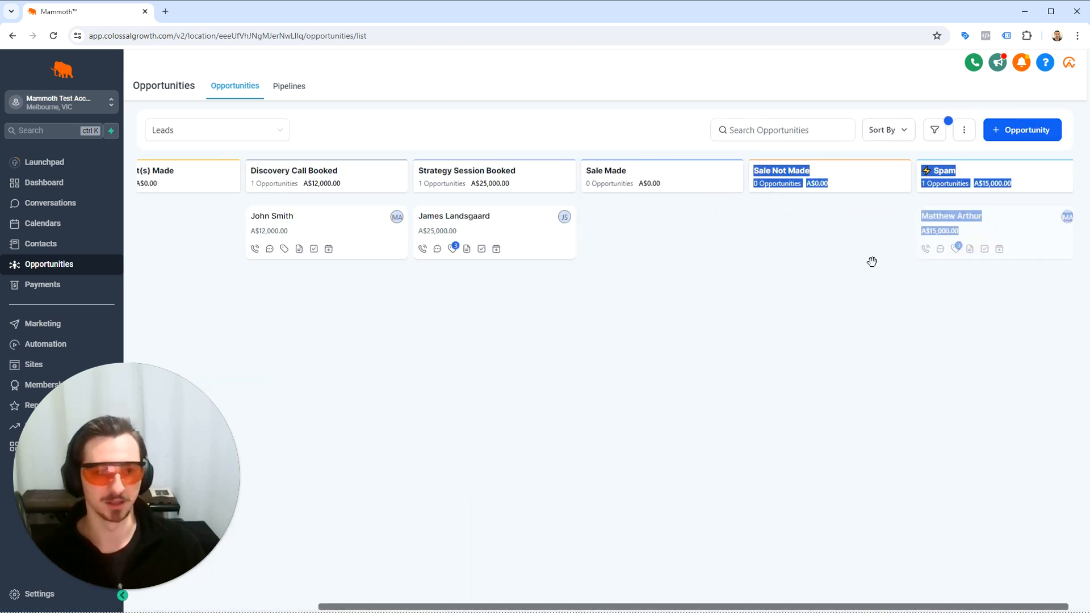
{"action": "left_click", "coordinate": [814, 274]}
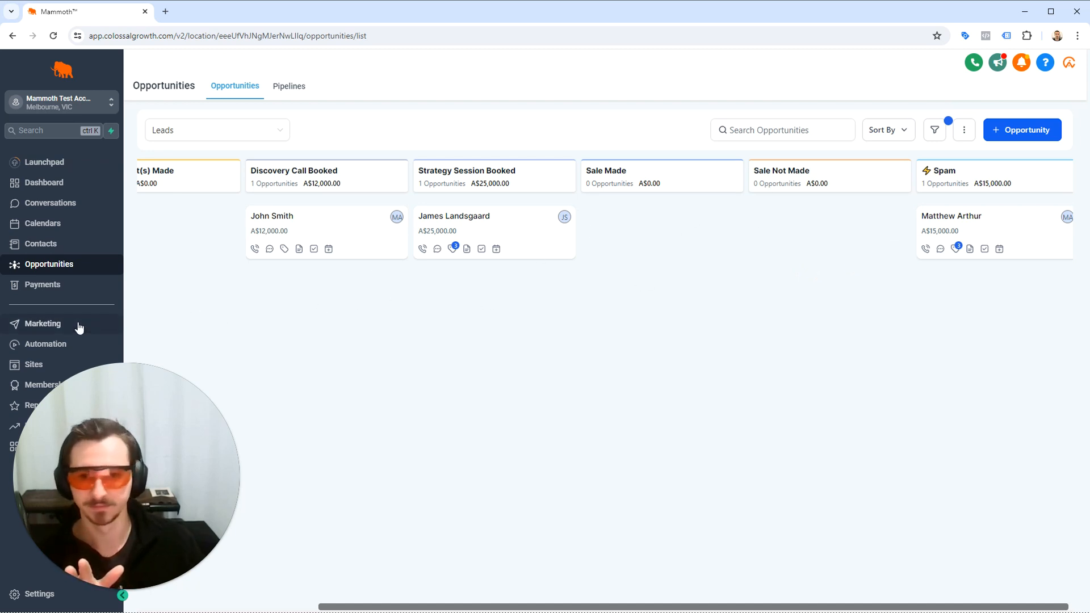
Return the A$15,000.00 opportunity in the Leads pipeline from the Spam stage to the Sale Made stage.
{"action": "left_click", "coordinate": [54, 345]}
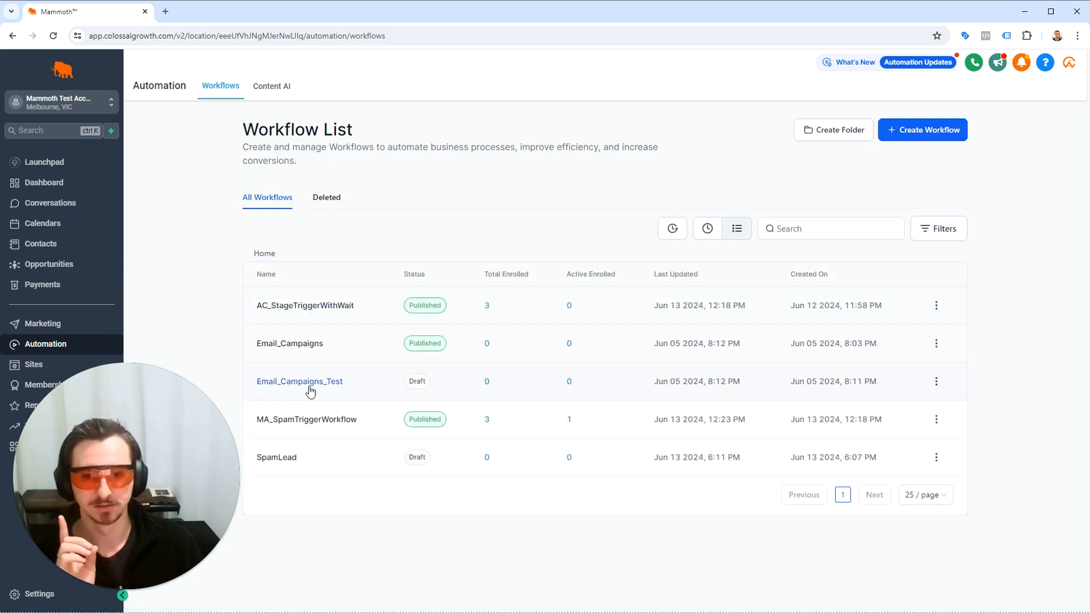
{"action": "left_click", "coordinate": [280, 456]}
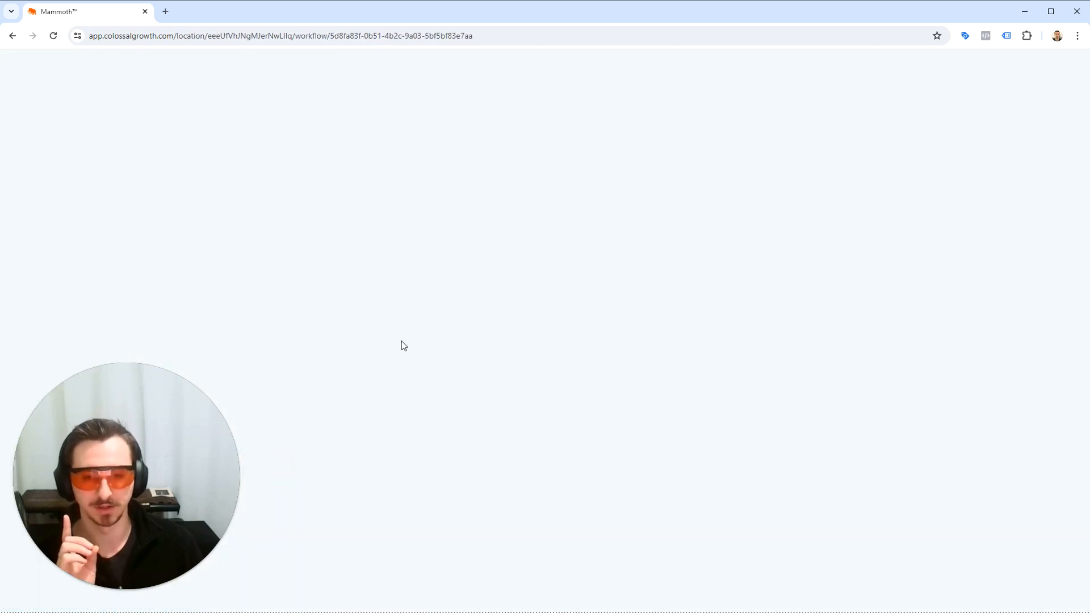
{"action": "left_click", "coordinate": [99, 65]}
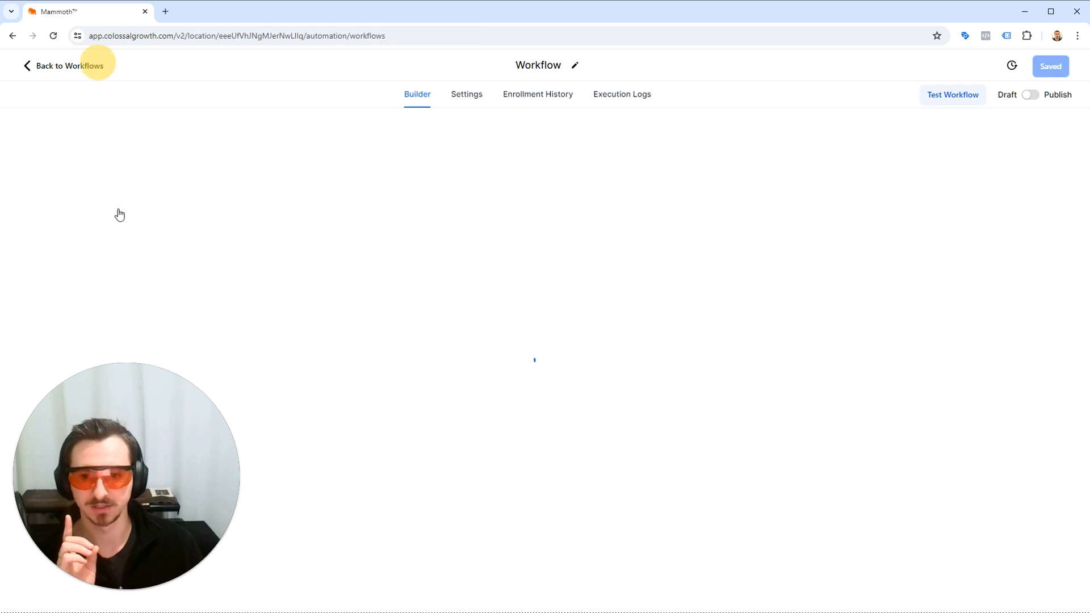
{"action": "left_click", "coordinate": [52, 264]}
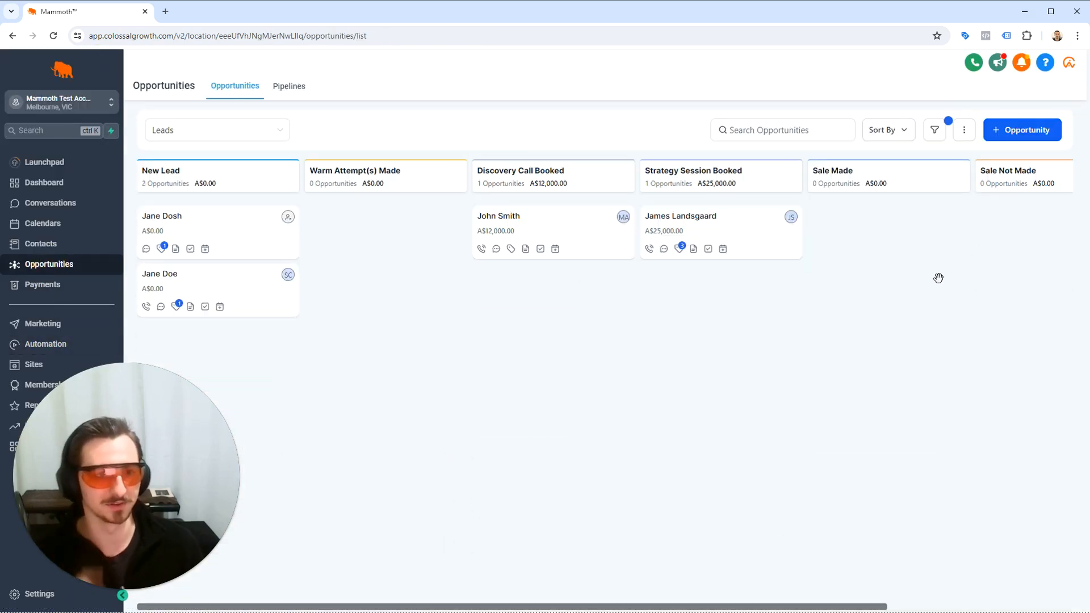
{"action": "scroll", "coordinate": [926, 272], "scroll_direction": "right", "scroll_amount": 4}
{"action": "left_click_drag", "start_coordinate": [998, 227], "coordinate": [665, 275]}
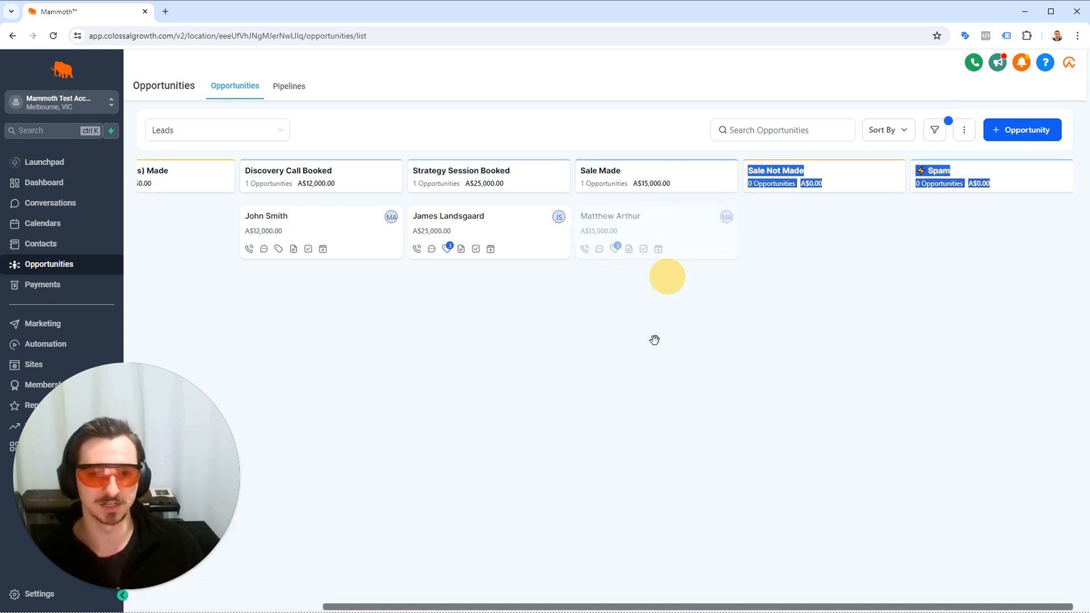
Switch the published MA_SpamTriggerWorkflow back to draft in the workflow list and confirm.
{"action": "left_click", "coordinate": [35, 344]}
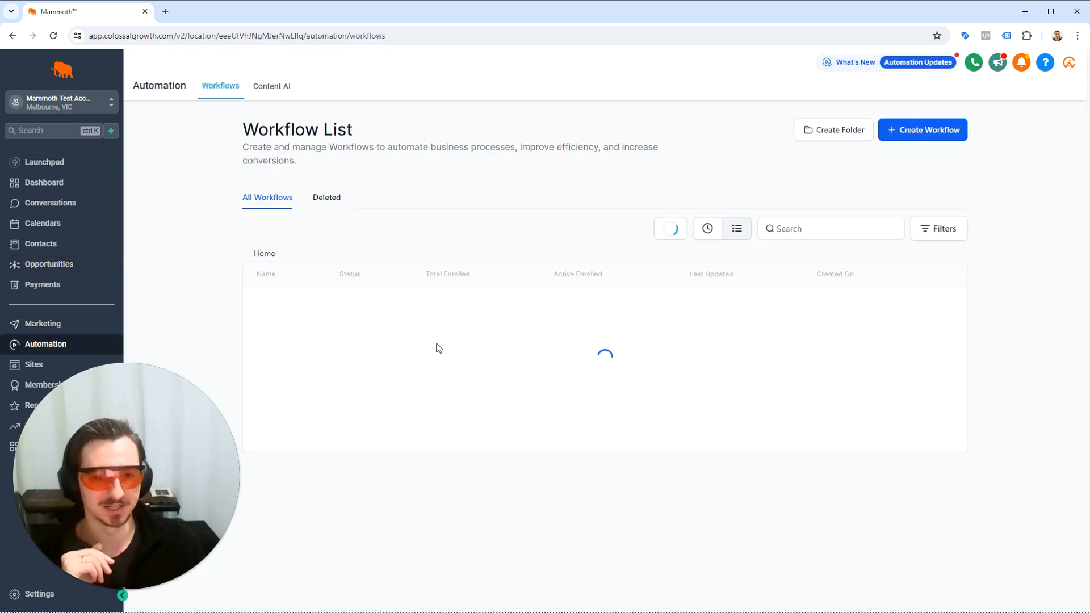
{"action": "left_click", "coordinate": [938, 422]}
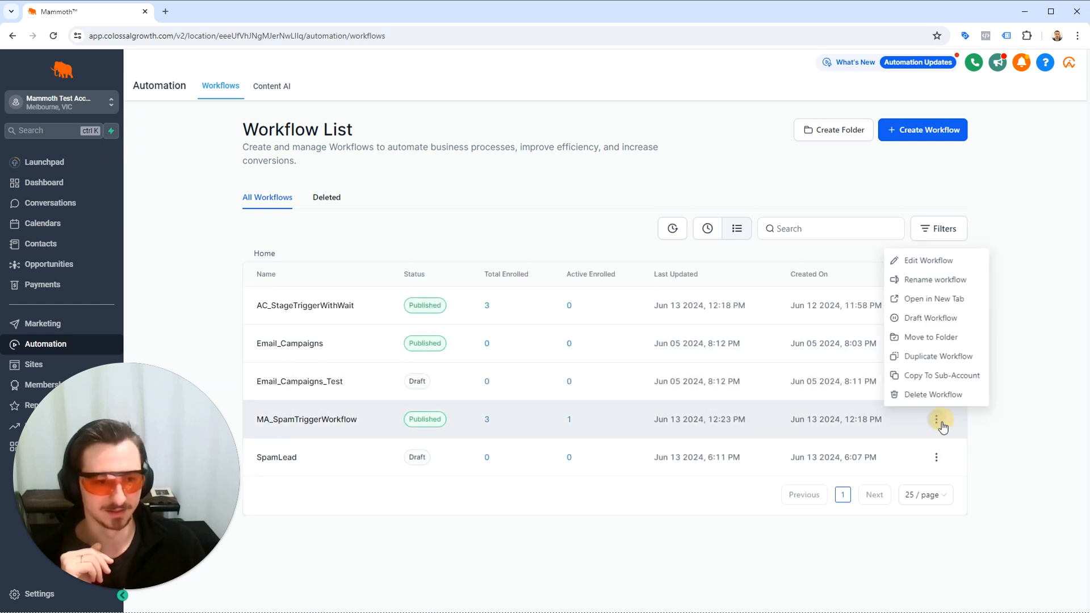
{"action": "left_click", "coordinate": [911, 319]}
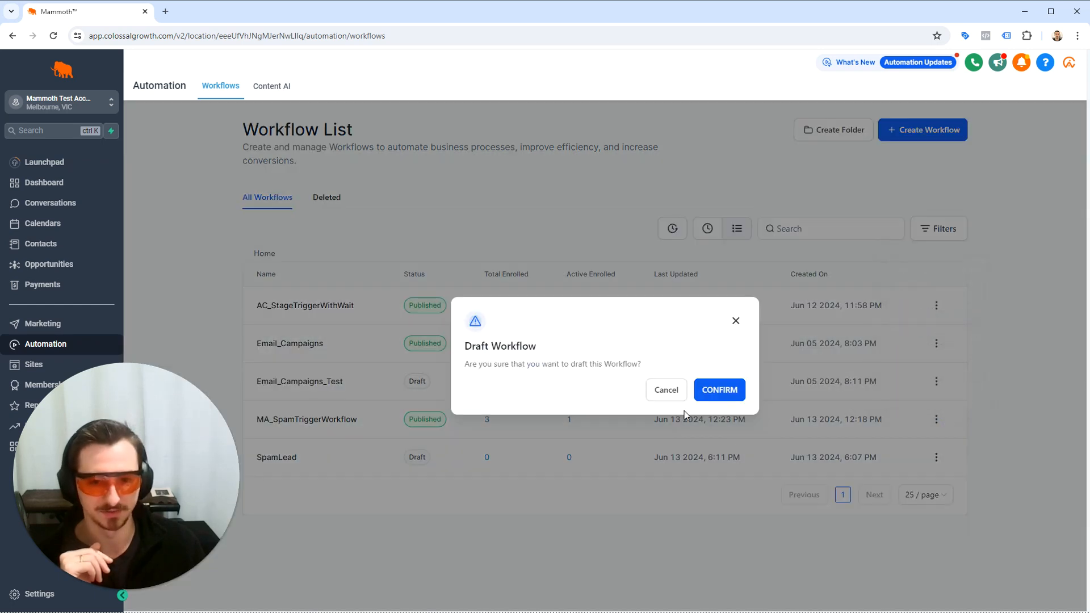
{"action": "left_click", "coordinate": [715, 389]}
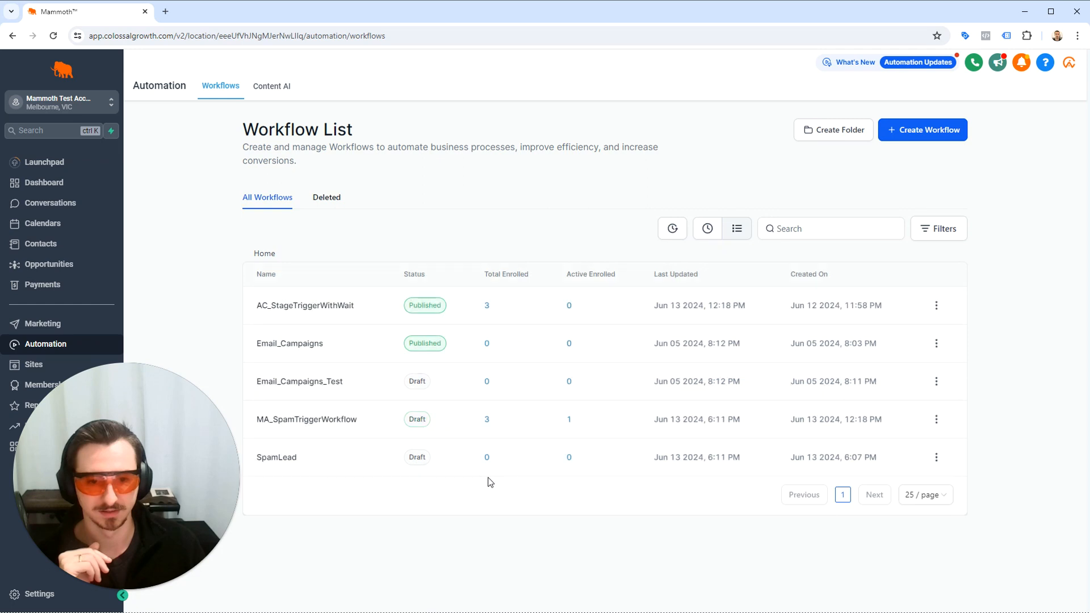
Open the SpamLead workflow and review its Pipeline Stage Changed trigger and the 1 Minute Wait action's settings.
{"action": "left_click", "coordinate": [276, 458]}
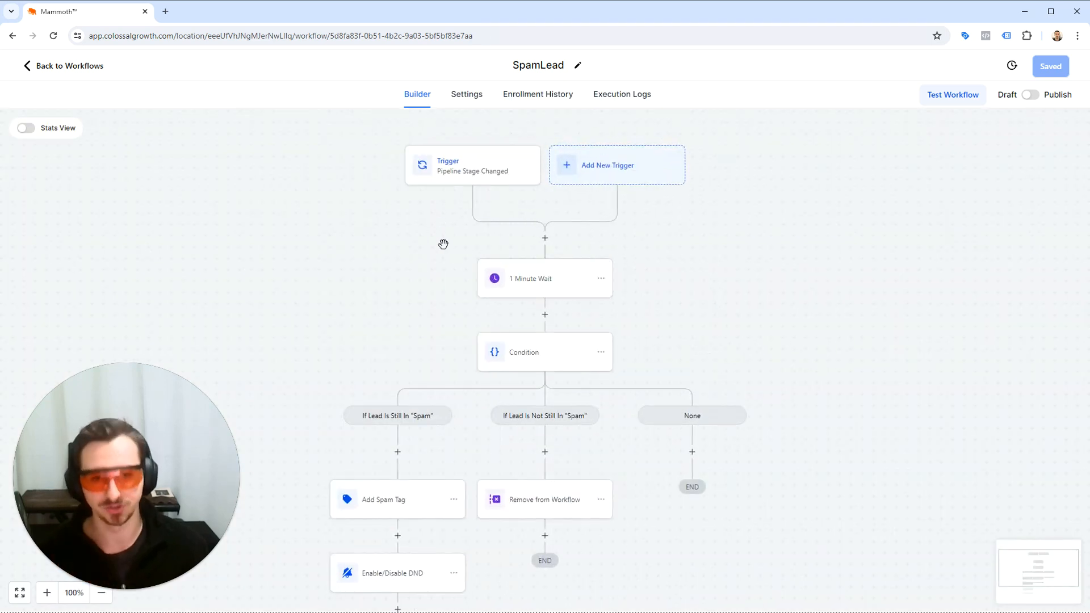
{"action": "scroll", "coordinate": [444, 229], "scroll_direction": "up", "scroll_amount": 7}
{"action": "scroll", "coordinate": [492, 275], "scroll_direction": "up", "scroll_amount": 3}
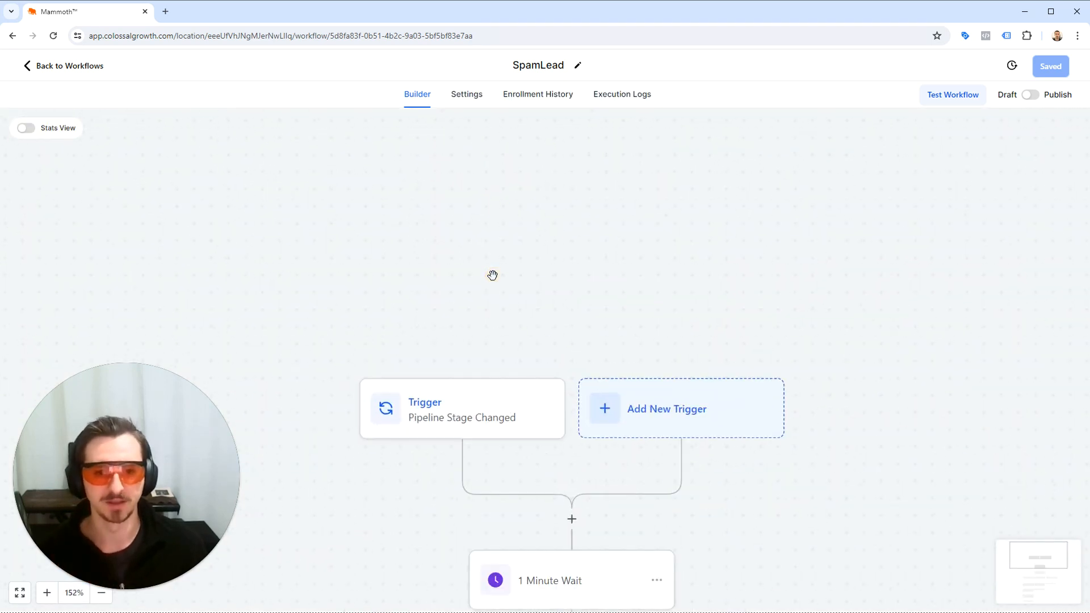
{"action": "left_click_drag", "start_coordinate": [502, 263], "coordinate": [475, 187]}
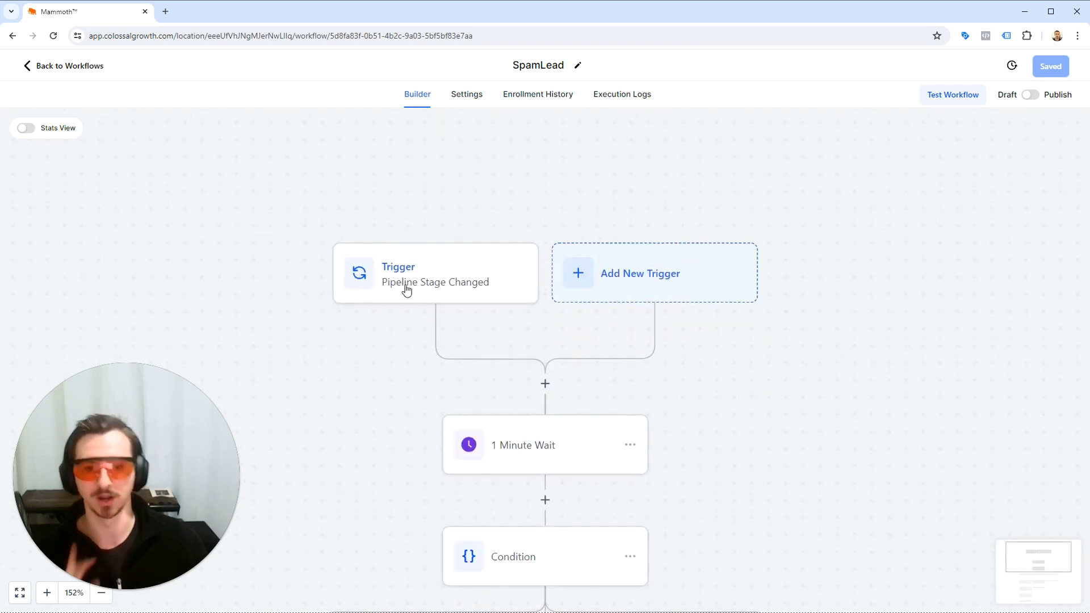
{"action": "left_click_drag", "start_coordinate": [477, 369], "coordinate": [461, 338]}
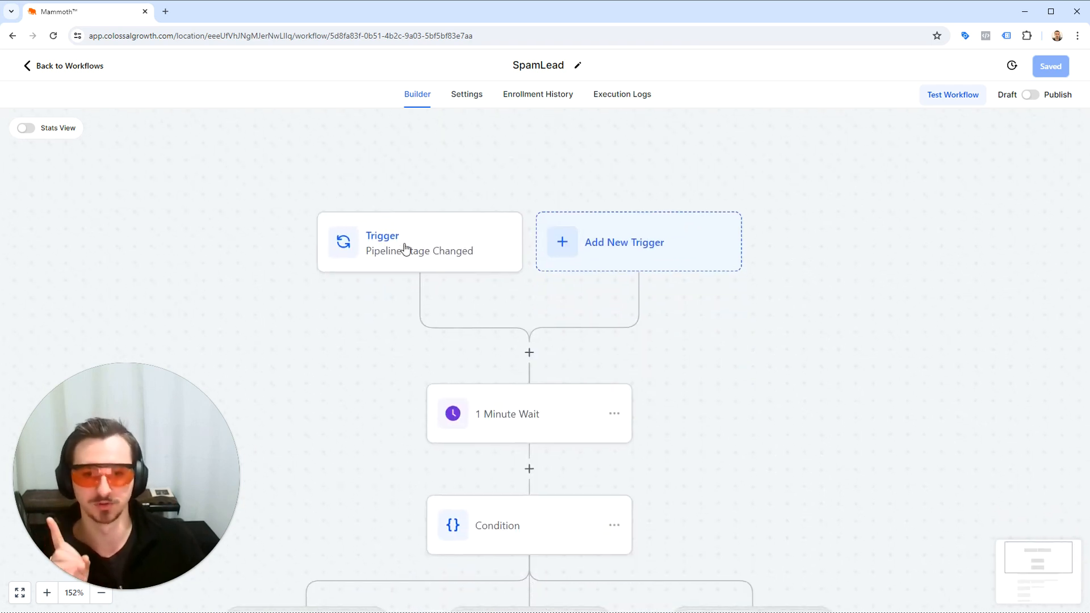
{"action": "left_click", "coordinate": [500, 436]}
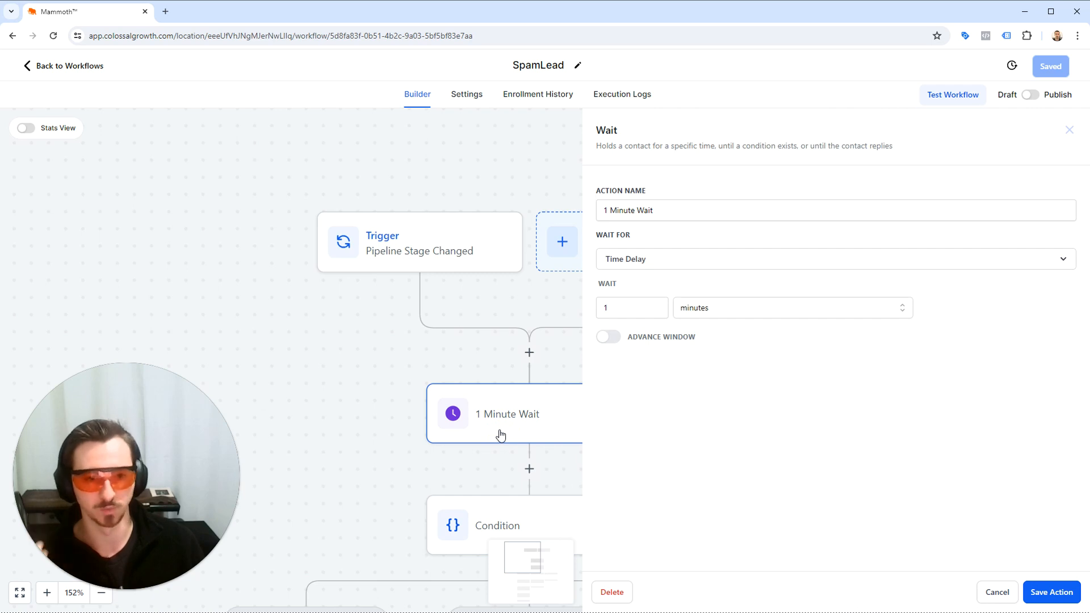
{"action": "left_click", "coordinate": [997, 593]}
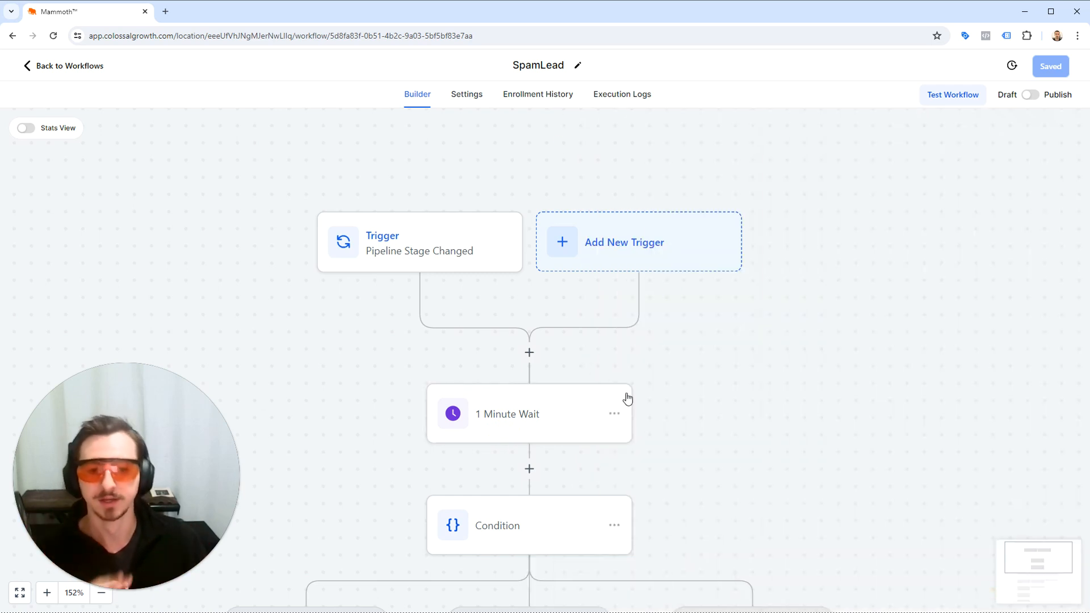
Review the Condition action's "Spam" stage rules for both branches without changing them.
{"action": "left_click_drag", "start_coordinate": [811, 516], "coordinate": [827, 246]}
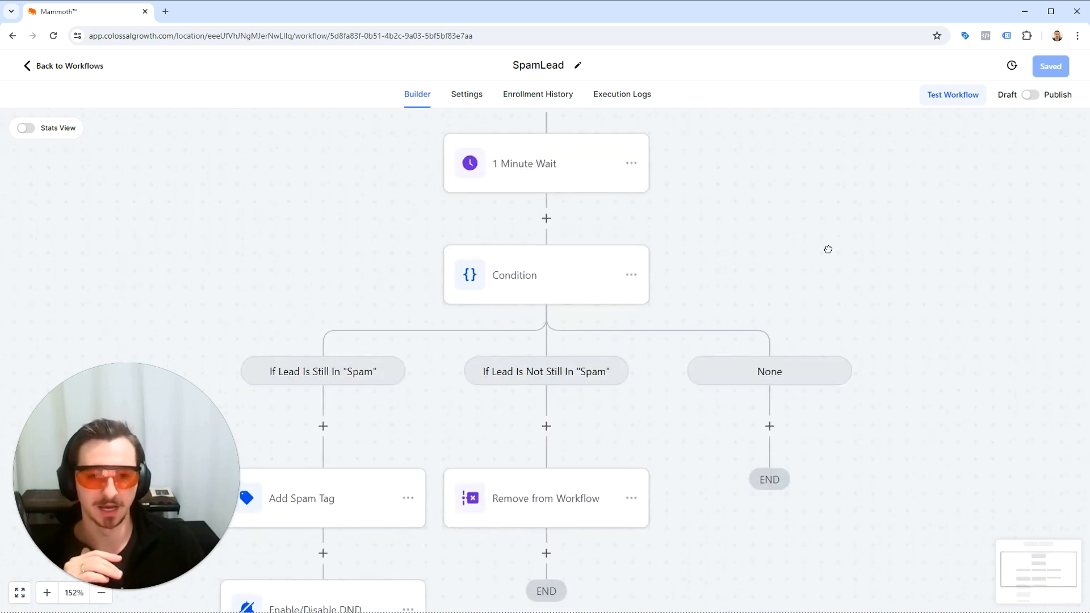
{"action": "left_click", "coordinate": [607, 253]}
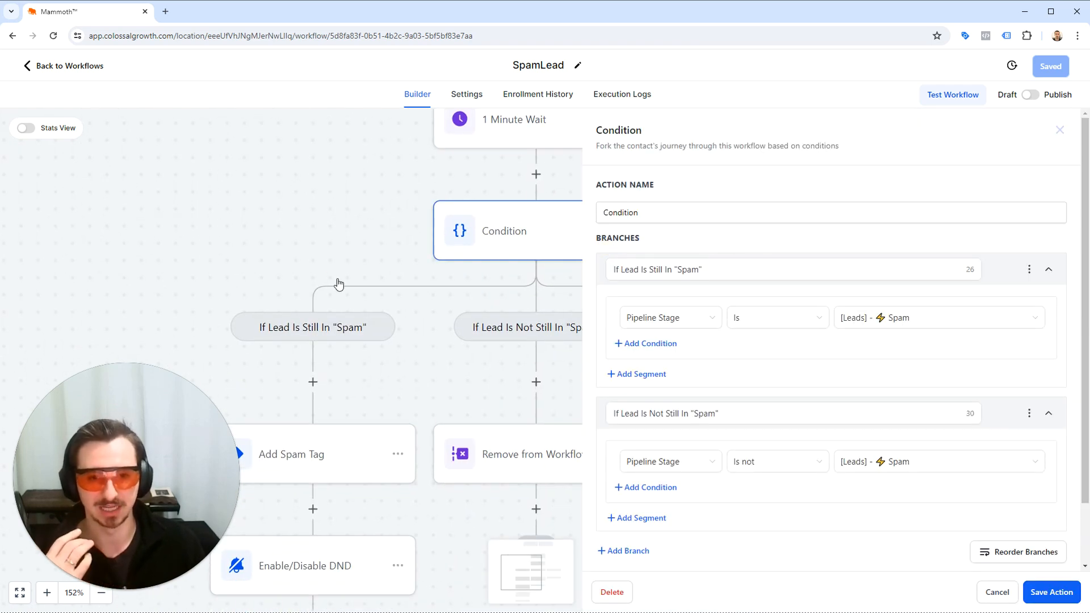
{"action": "left_click_drag", "start_coordinate": [339, 283], "coordinate": [410, 251]}
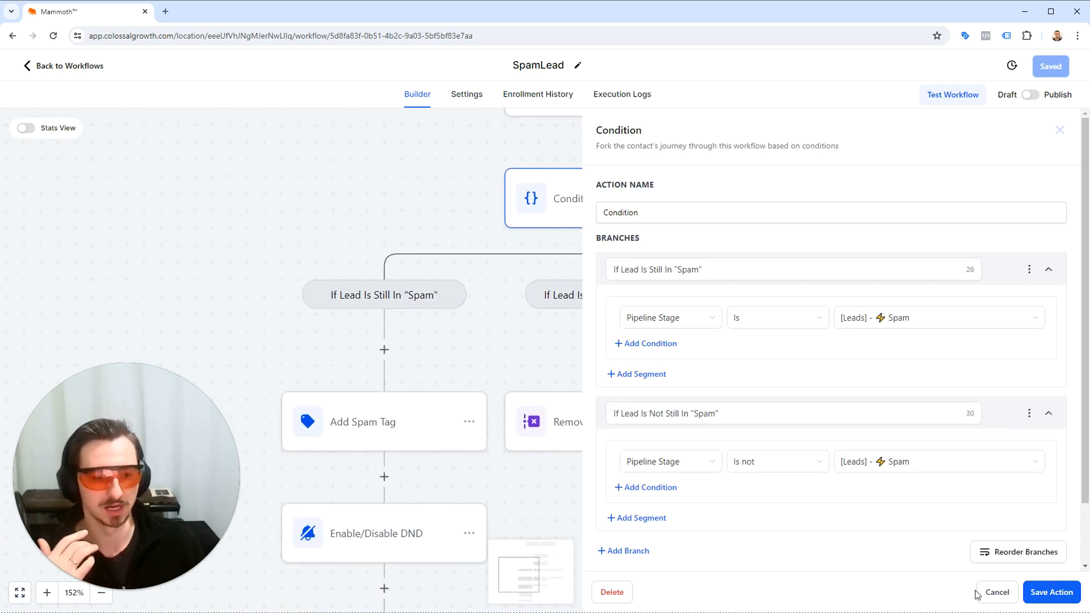
{"action": "left_click", "coordinate": [997, 592]}
{"action": "left_click", "coordinate": [416, 294]}
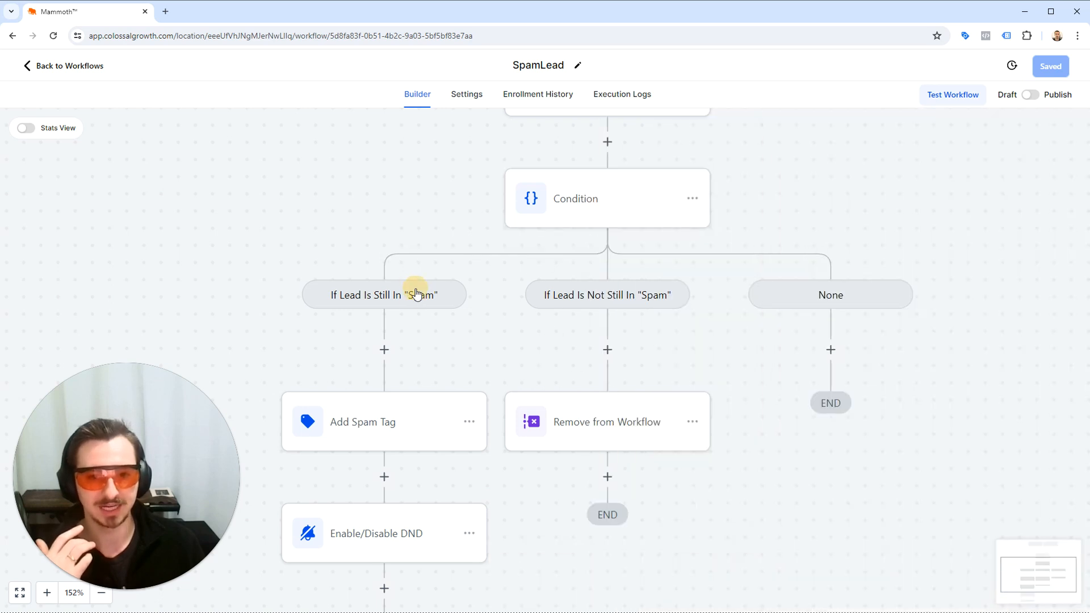
{"action": "left_click", "coordinate": [556, 205]}
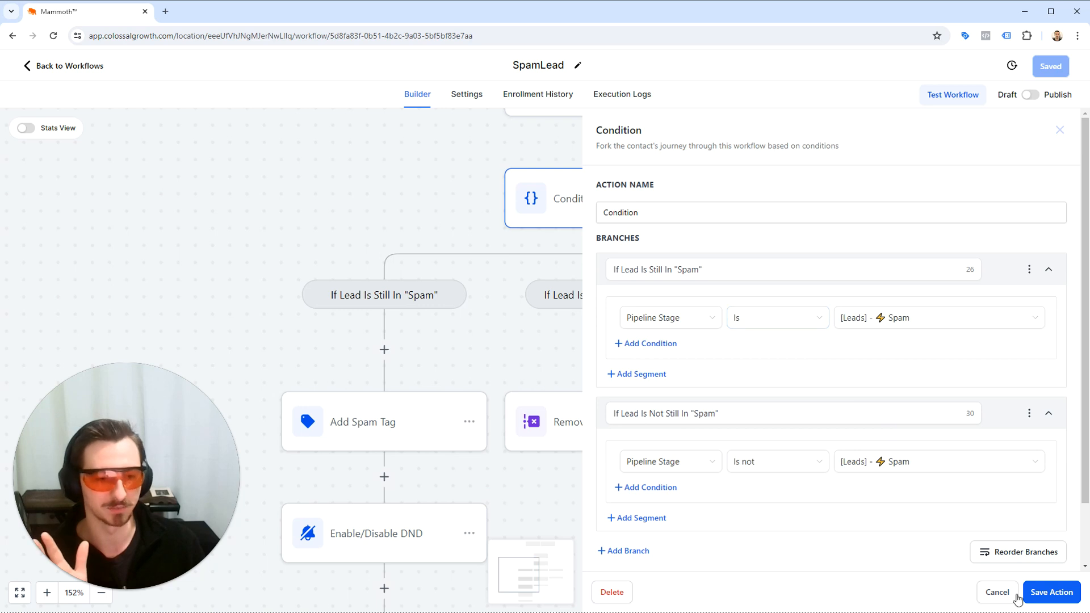
{"action": "left_click", "coordinate": [997, 592]}
Examine the actions under each branch and the Condition's None branch, then return to the workflow's trigger.
{"action": "scroll", "coordinate": [589, 456], "scroll_direction": "down", "scroll_amount": 3}
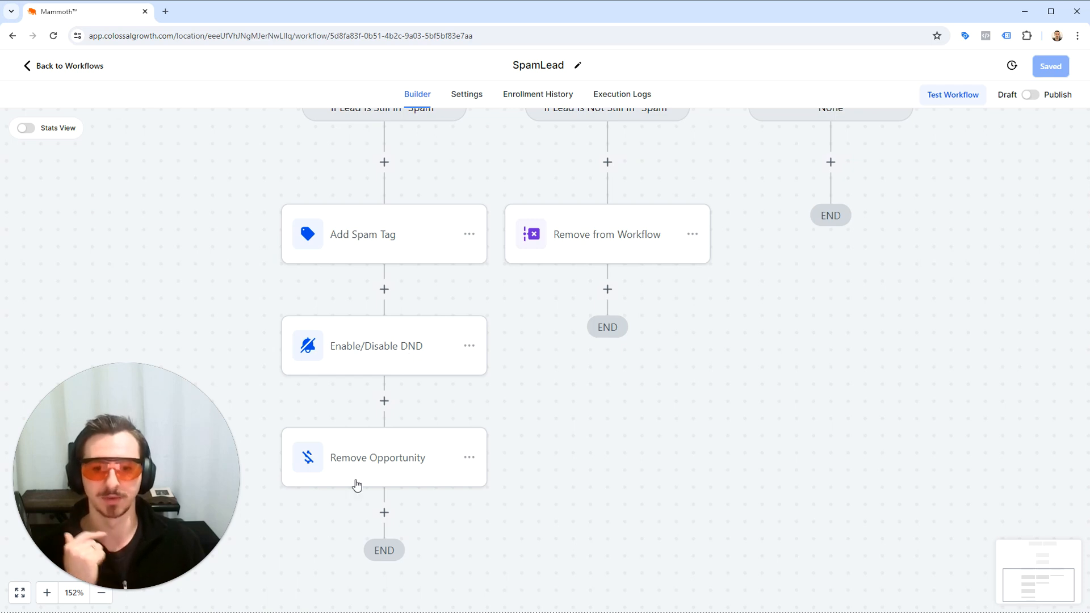
{"action": "left_click_drag", "start_coordinate": [550, 394], "coordinate": [425, 598]}
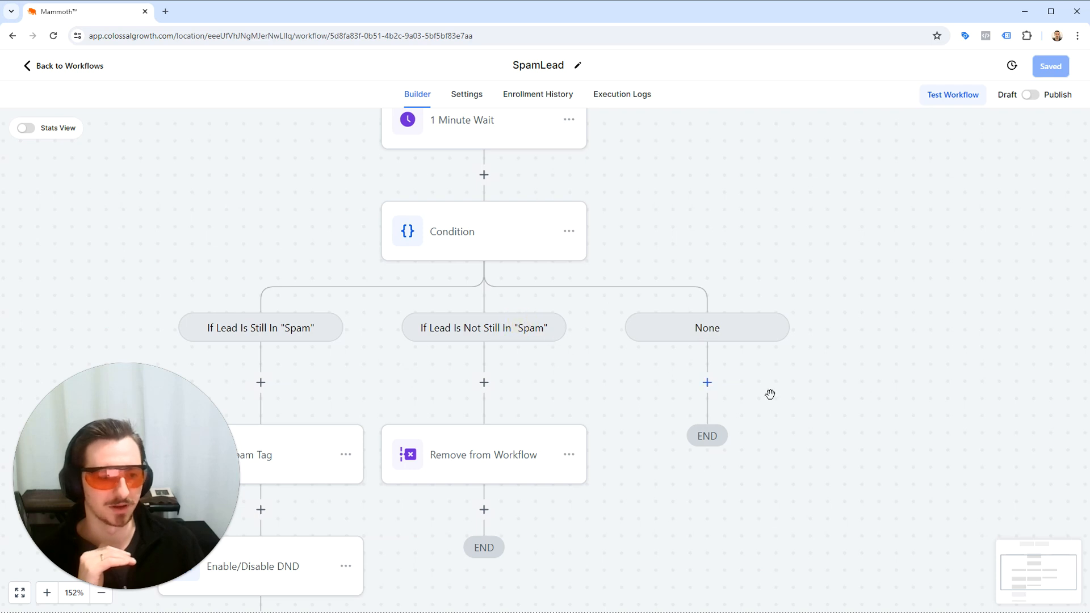
{"action": "left_click", "coordinate": [511, 239]}
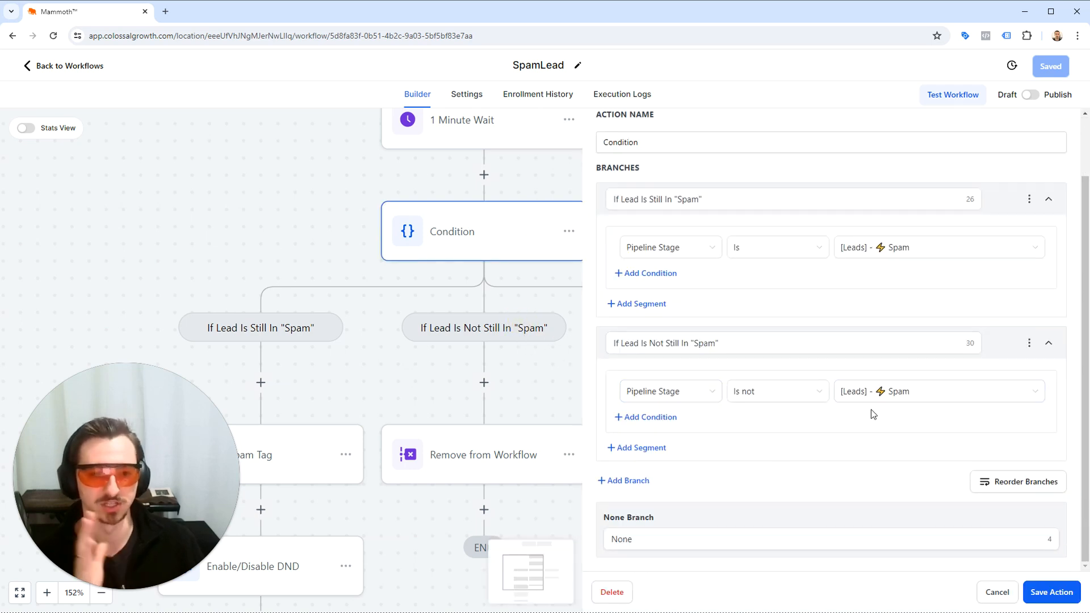
{"action": "left_click", "coordinate": [997, 592]}
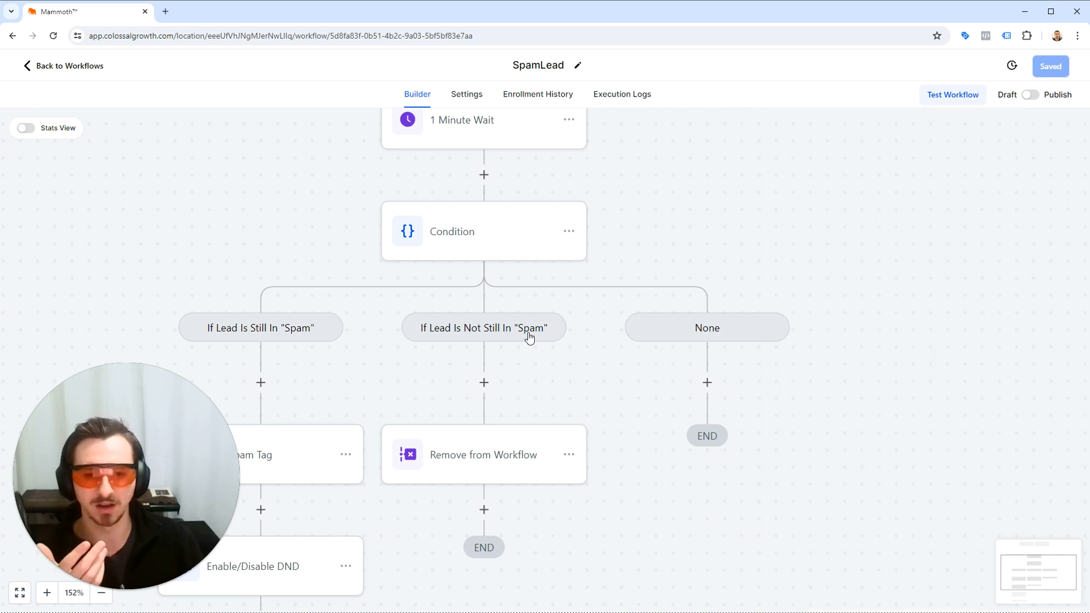
{"action": "scroll", "coordinate": [453, 413], "scroll_direction": "up", "scroll_amount": 1}
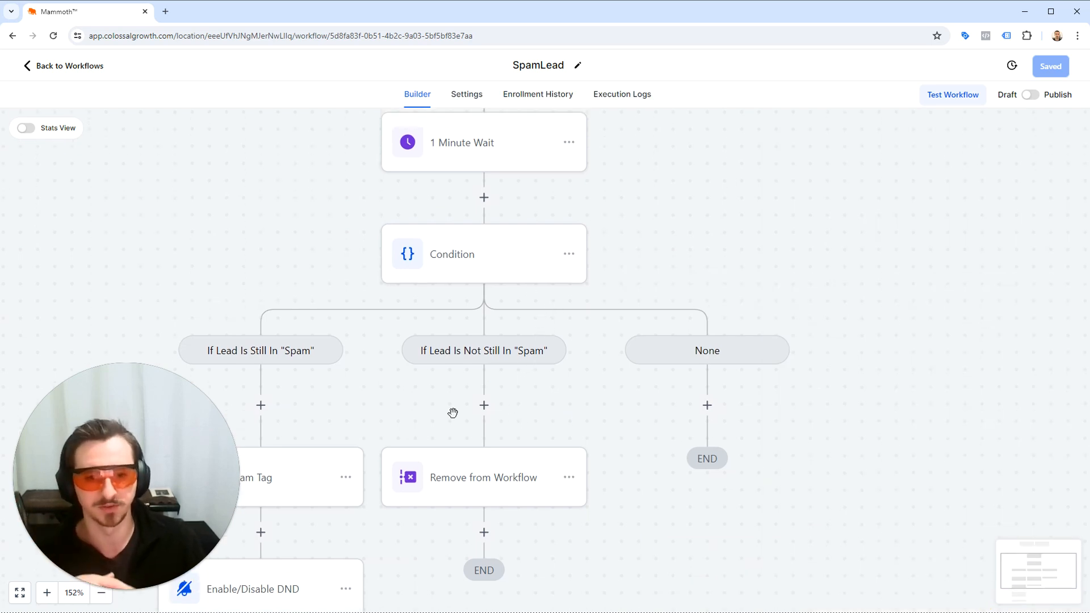
{"action": "left_click_drag", "start_coordinate": [516, 203], "coordinate": [732, 416]}
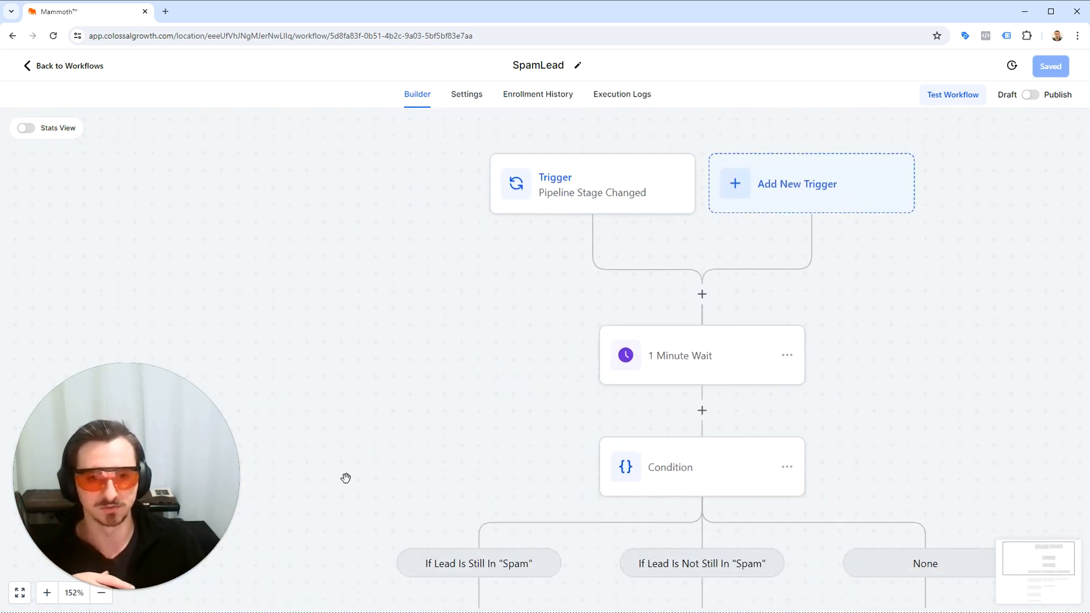
Publish the SpamLead workflow and return to the workflow list.
{"action": "left_click_drag", "start_coordinate": [927, 365], "coordinate": [710, 320]}
{"action": "left_click", "coordinate": [1030, 96]}
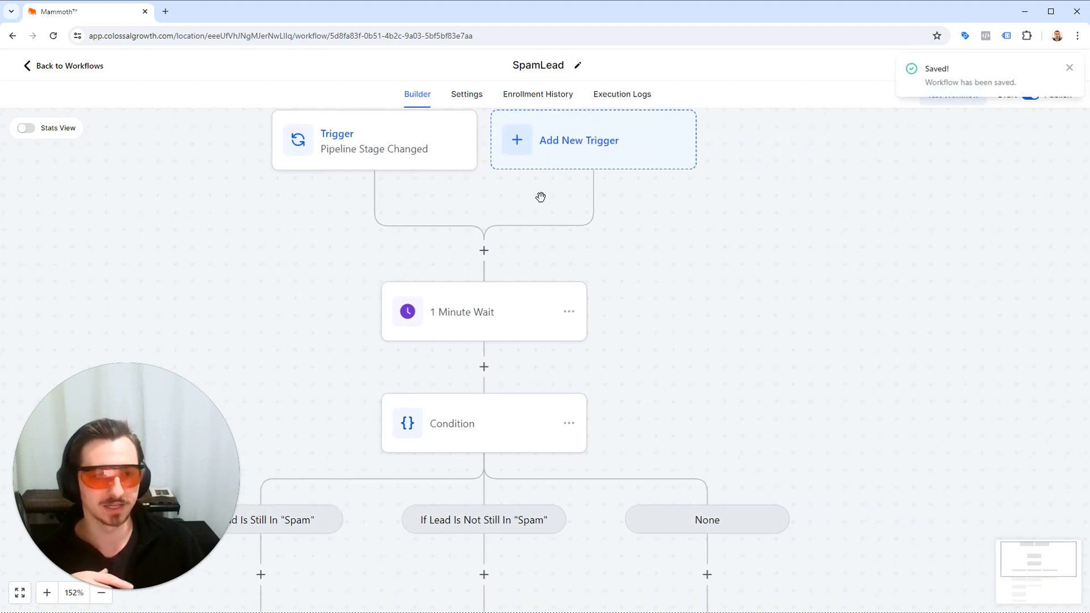
{"action": "left_click", "coordinate": [93, 68]}
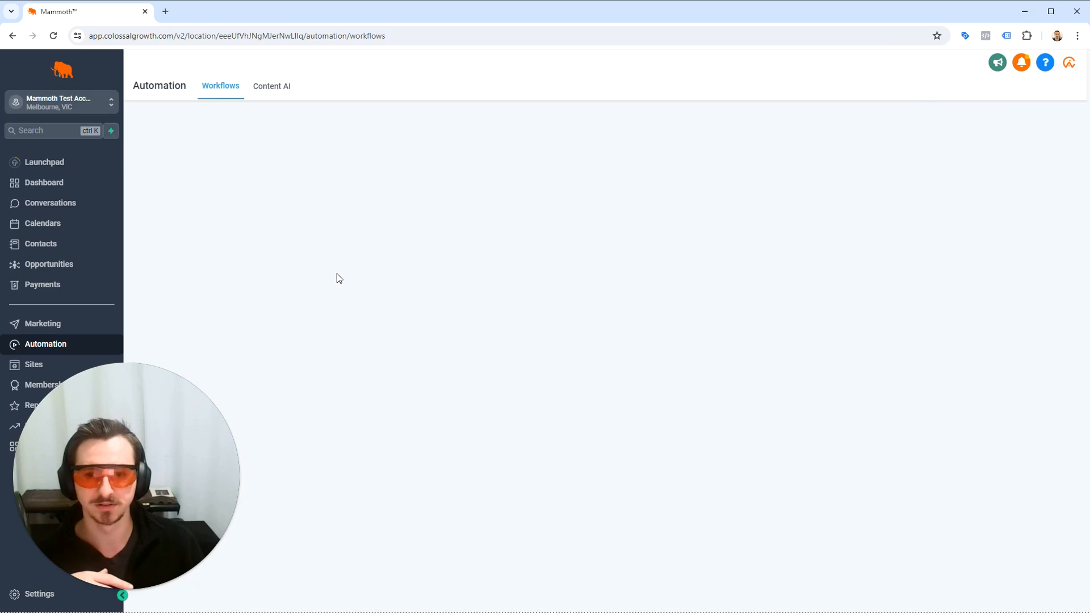
Create a "Test Spam" opportunity with a new contact of the same name in the Leads pipeline's New Lead stage.
{"action": "left_click", "coordinate": [67, 266]}
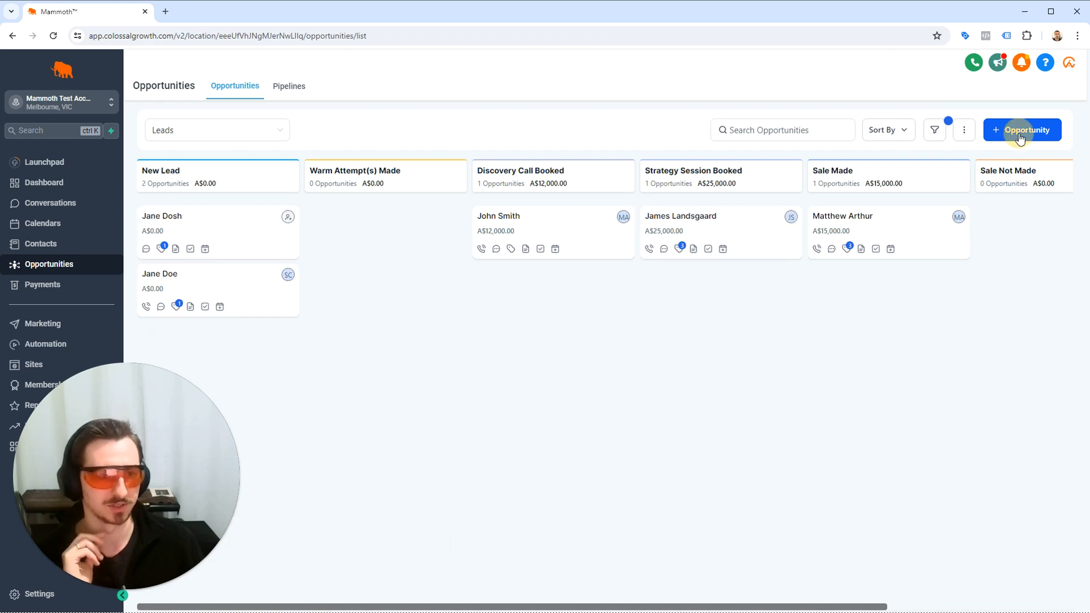
{"action": "left_click", "coordinate": [1020, 136]}
{"action": "left_click", "coordinate": [492, 182]}
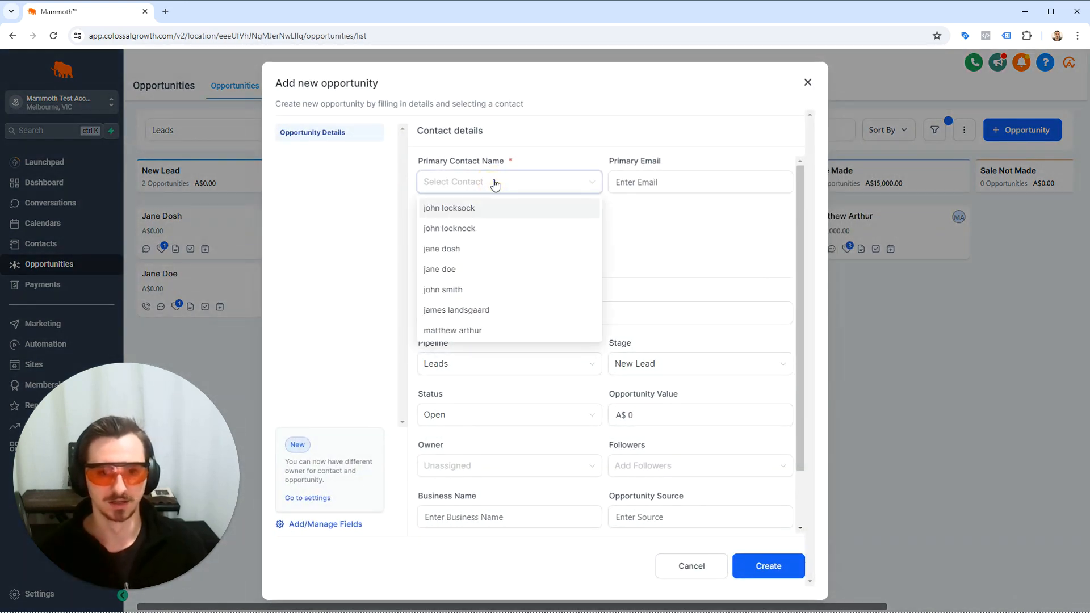
{"action": "type", "text": "test spam"}
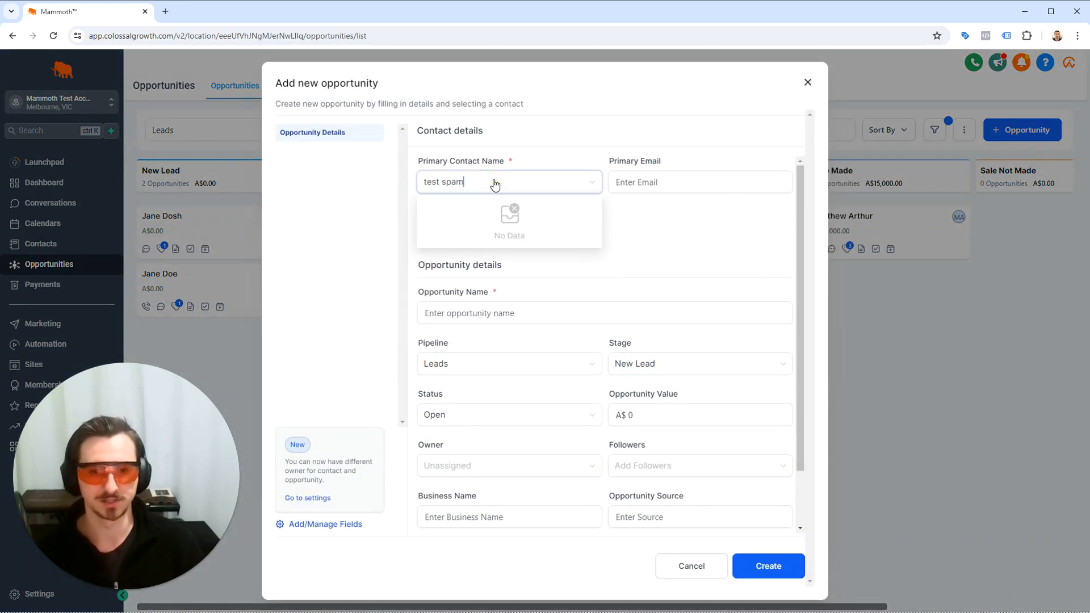
{"action": "left_click", "coordinate": [495, 258]}
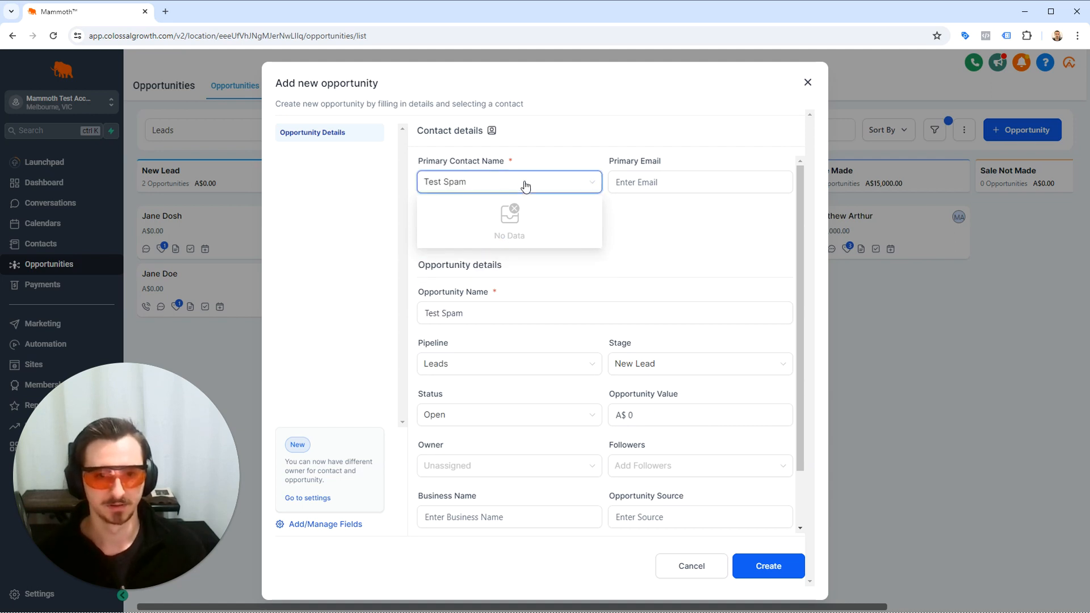
{"action": "left_click", "coordinate": [609, 187]}
{"action": "scroll", "coordinate": [634, 284], "scroll_direction": "down", "scroll_amount": 2}
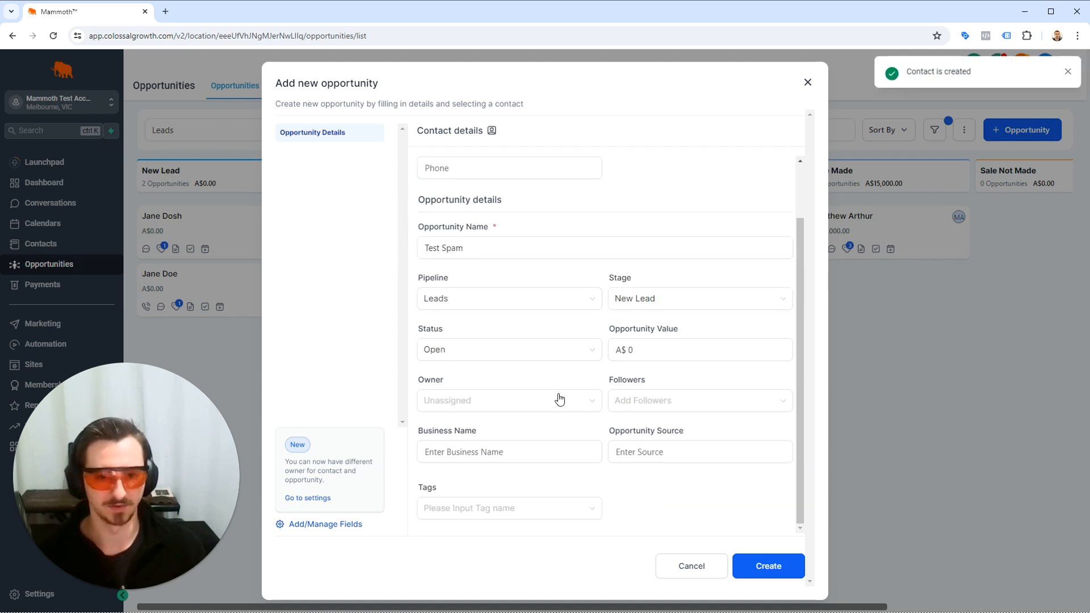
{"action": "left_click", "coordinate": [761, 568]}
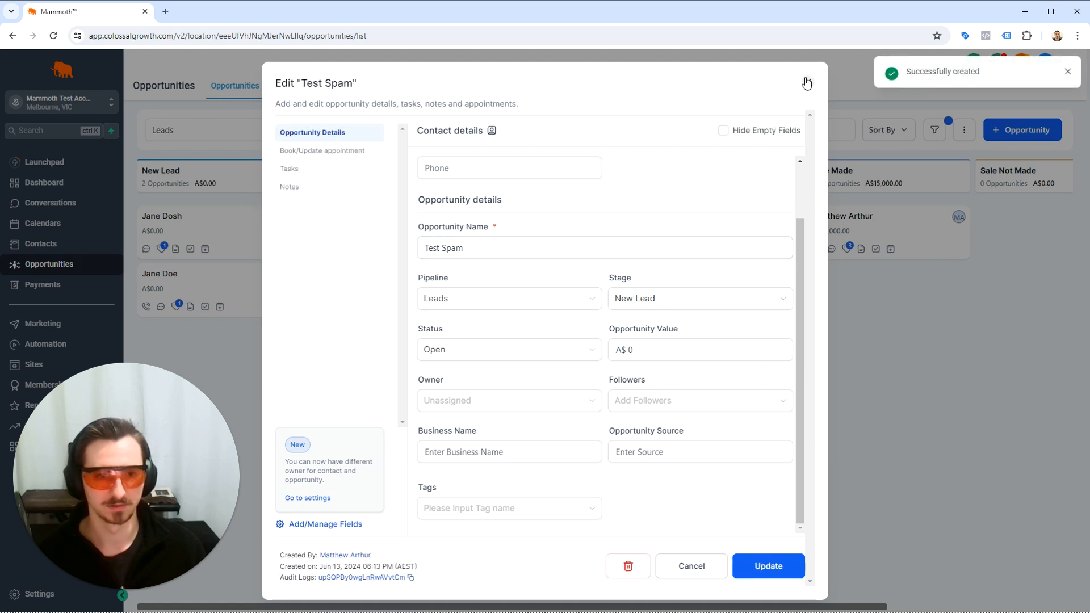
{"action": "scroll", "coordinate": [669, 267], "scroll_direction": "up", "scroll_amount": 2}
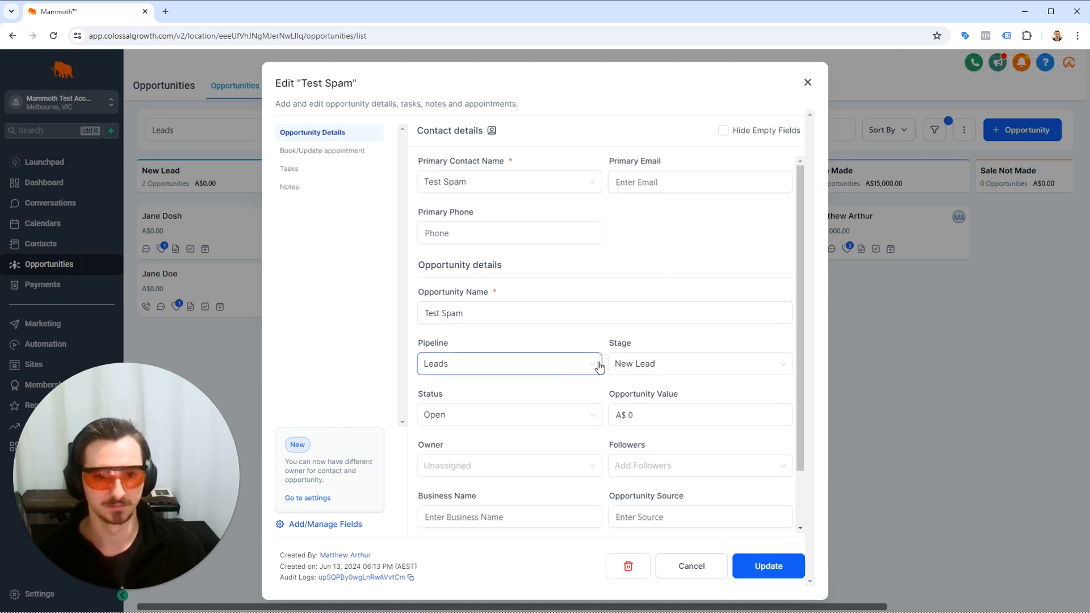
{"action": "left_click", "coordinate": [808, 80]}
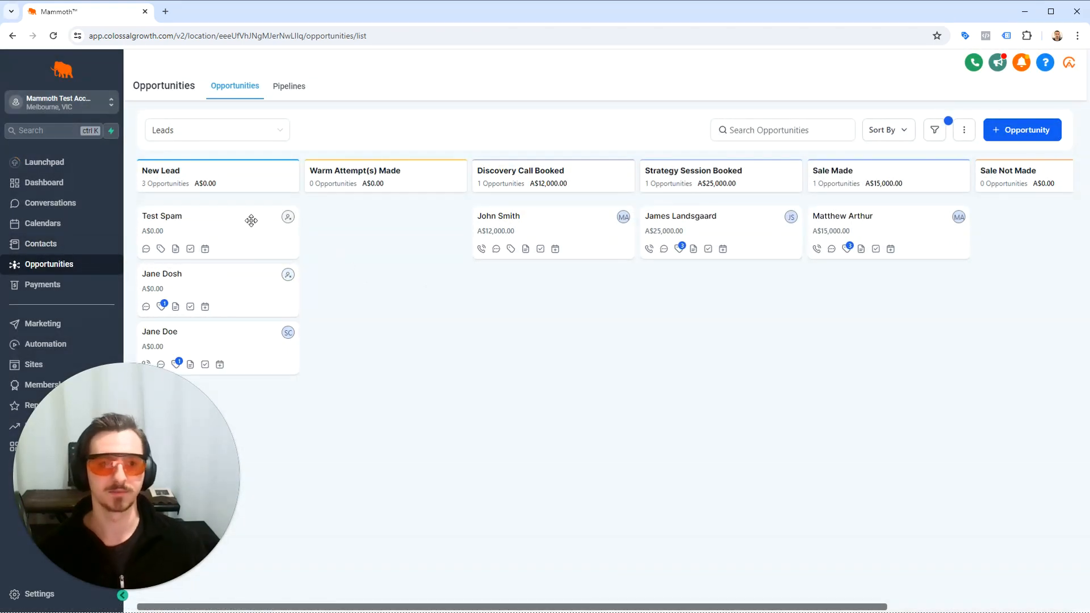
Move the Test Spam opportunity from New Lead to the Spam stage of the Leads pipeline.
{"action": "left_click_drag", "start_coordinate": [251, 220], "coordinate": [1031, 227]}
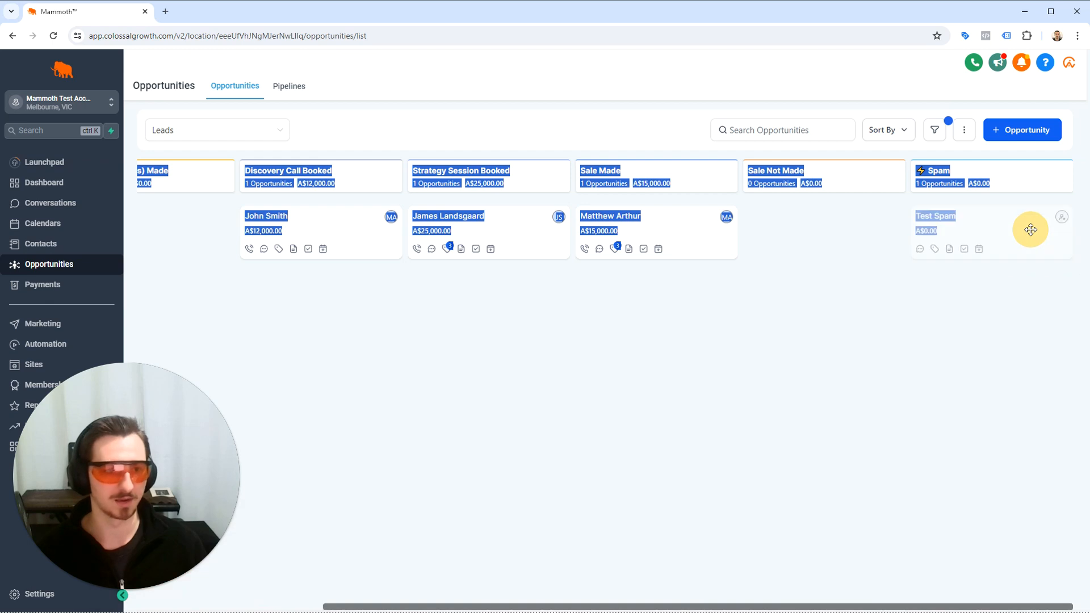
{"action": "left_click", "coordinate": [931, 314]}
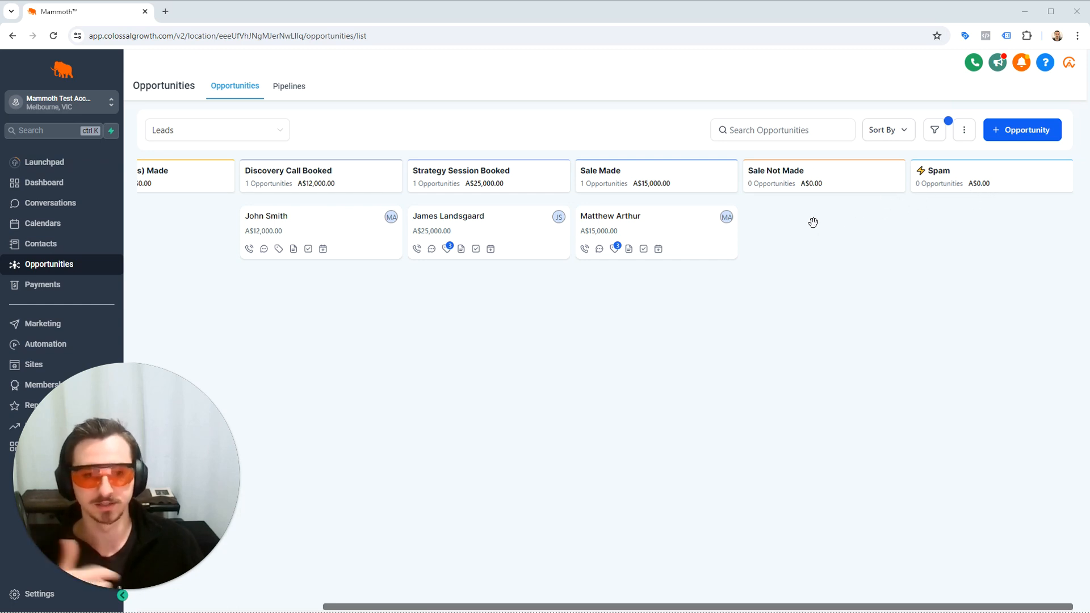
Review the Test Spam contact's opportunity activity, tags and DND settings, and return to the contact list.
{"action": "left_click", "coordinate": [118, 249]}
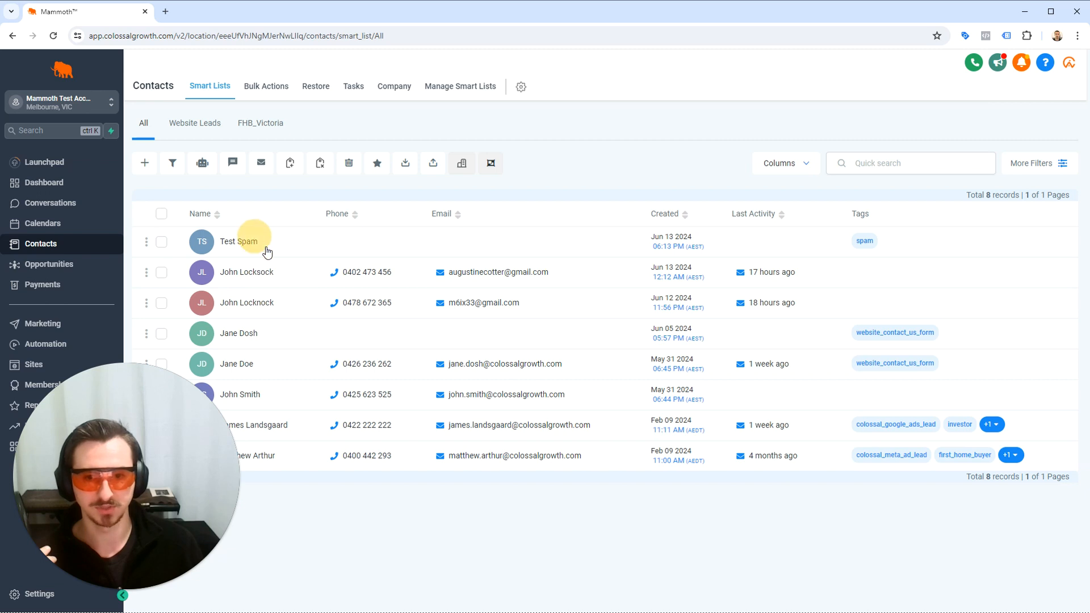
{"action": "left_click", "coordinate": [250, 241]}
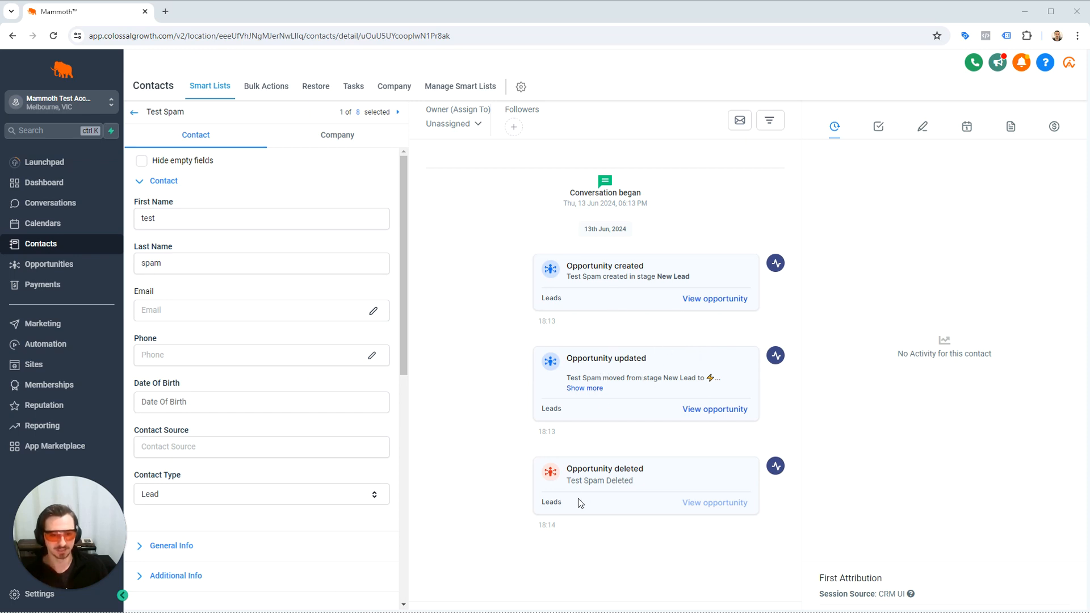
{"action": "scroll", "coordinate": [335, 335], "scroll_direction": "down", "scroll_amount": 6}
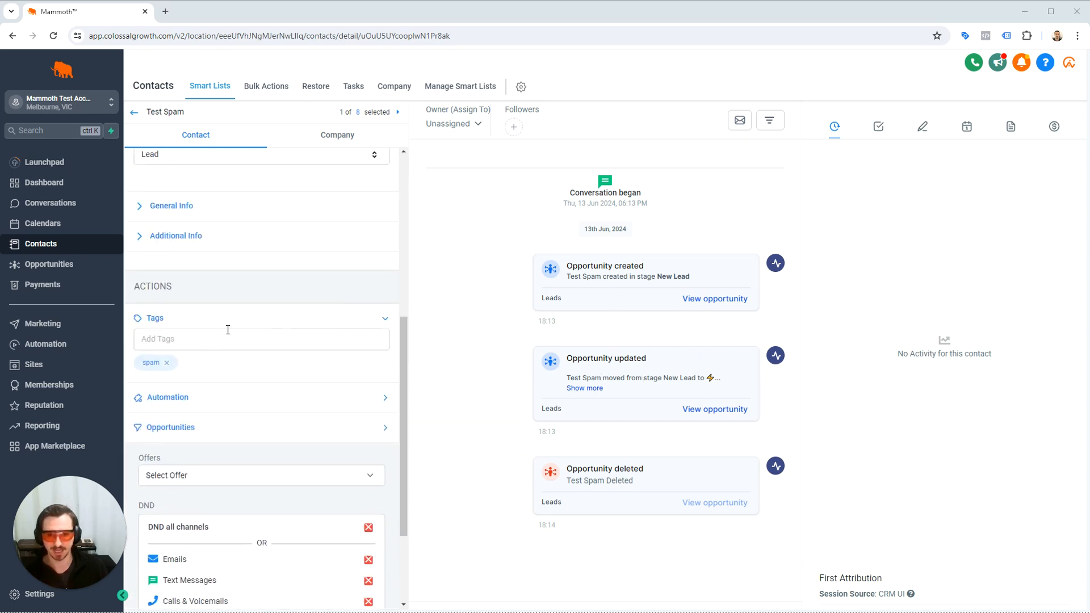
{"action": "scroll", "coordinate": [228, 330], "scroll_direction": "down", "scroll_amount": 3}
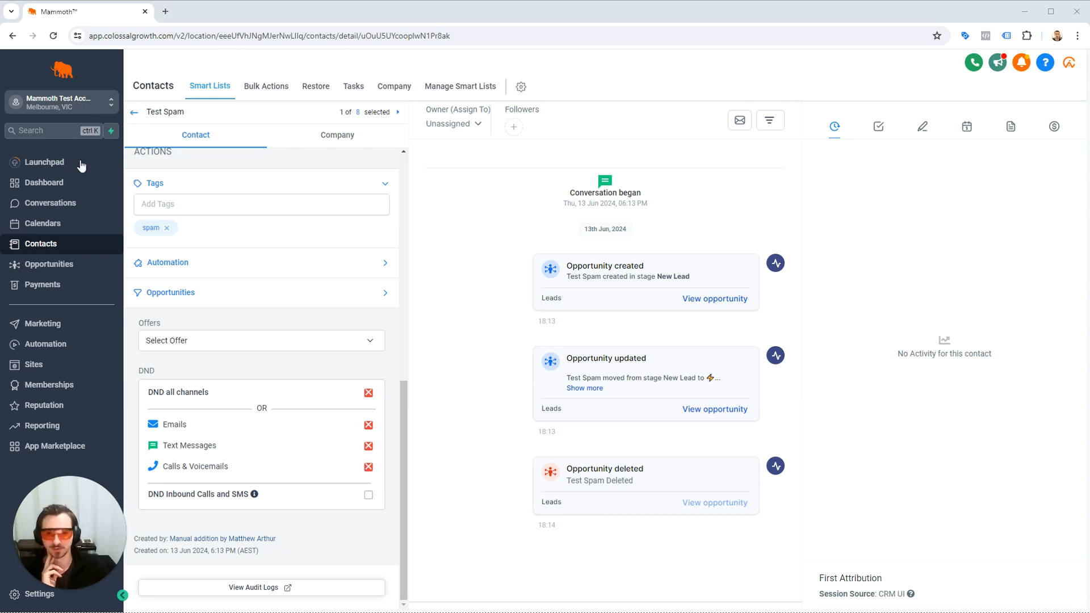
{"action": "left_click", "coordinate": [134, 115]}
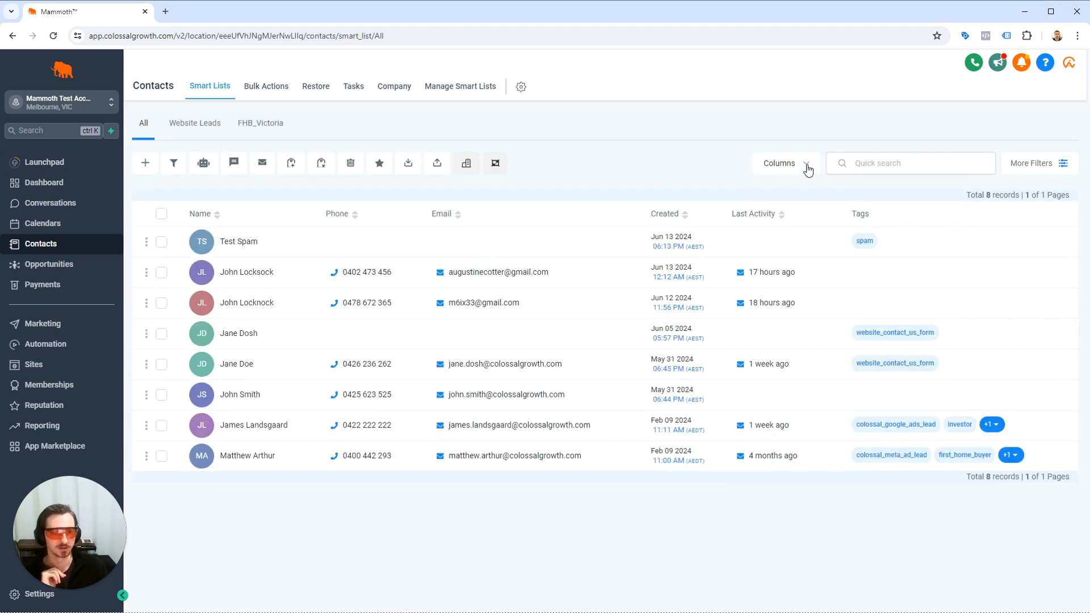
Filter the contact list to contacts whose tag is "spam" and close the filter settings.
{"action": "left_click", "coordinate": [884, 166]}
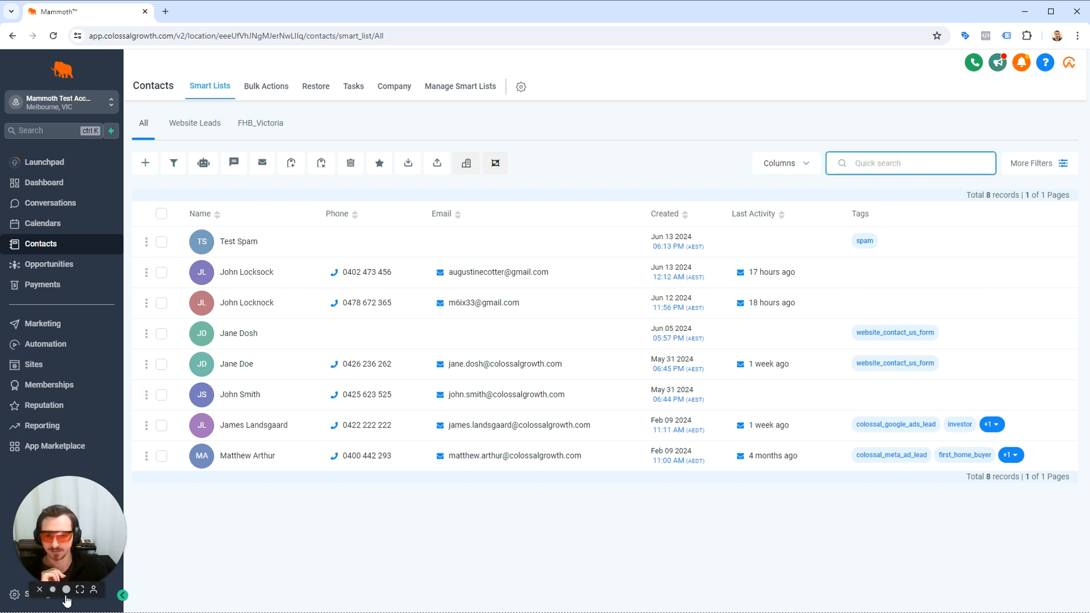
{"action": "left_click", "coordinate": [67, 590]}
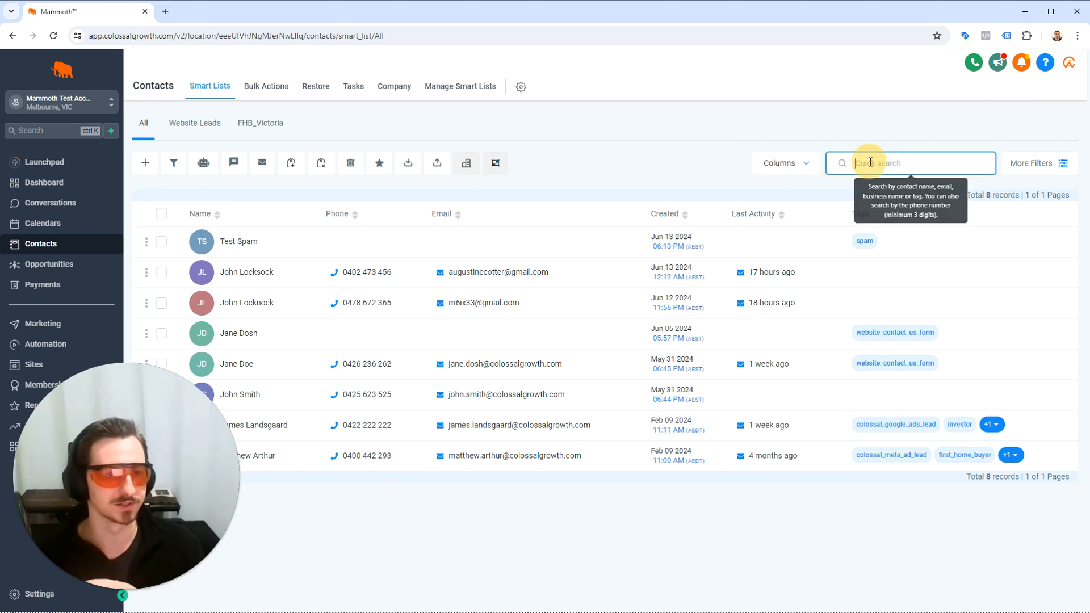
{"action": "left_click", "coordinate": [1016, 163]}
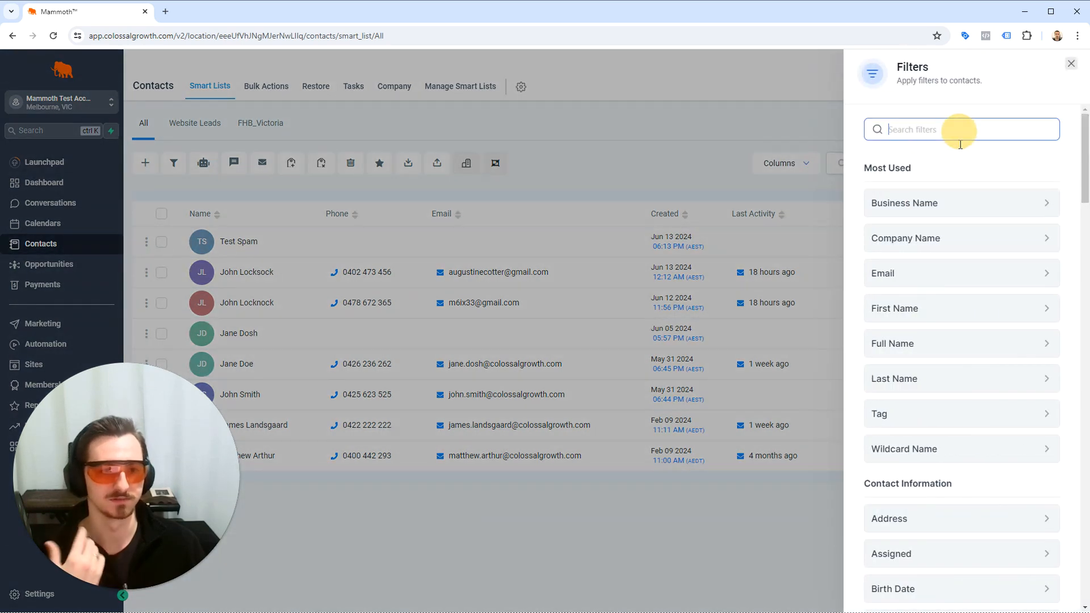
{"action": "type", "text": "tag"}
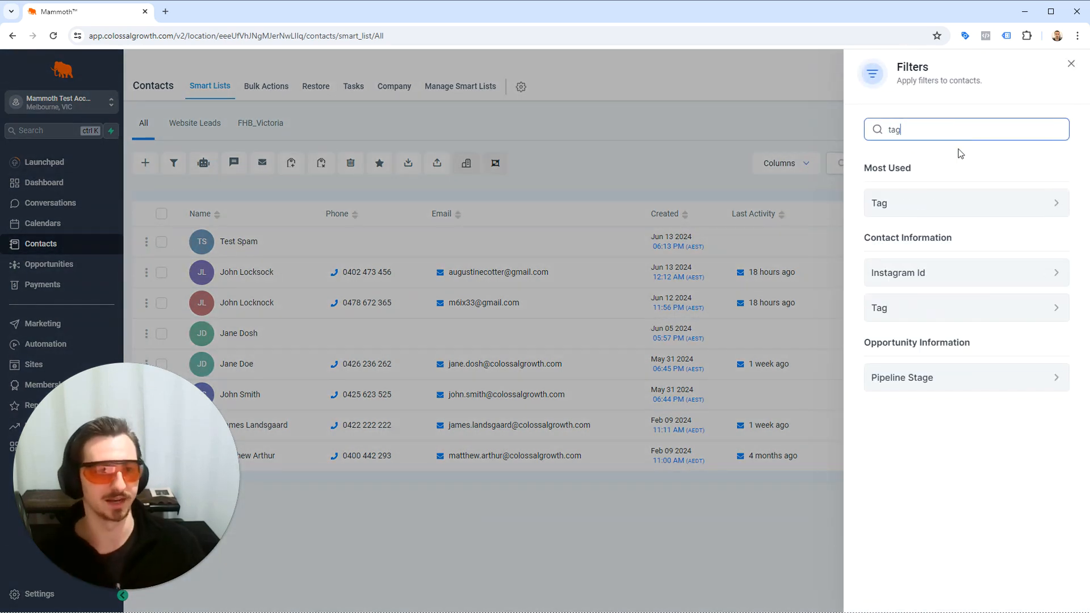
{"action": "left_click", "coordinate": [902, 212]}
{"action": "left_click", "coordinate": [947, 208]}
{"action": "type", "text": "s"}
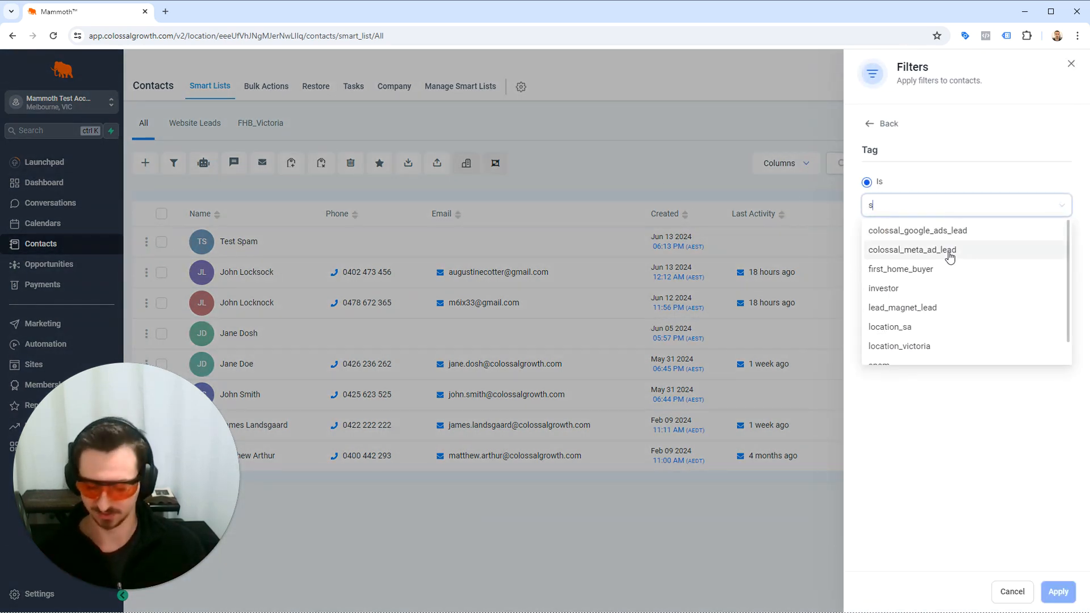
{"action": "type", "text": "pan"}
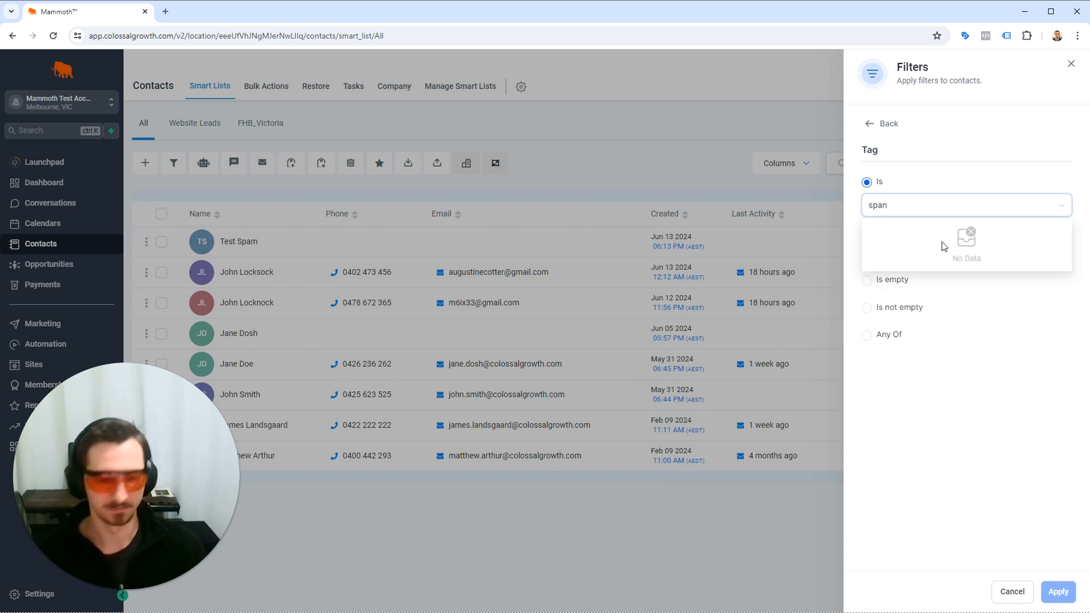
{"action": "key", "text": "BackSpace"}
{"action": "type", "text": "m"}
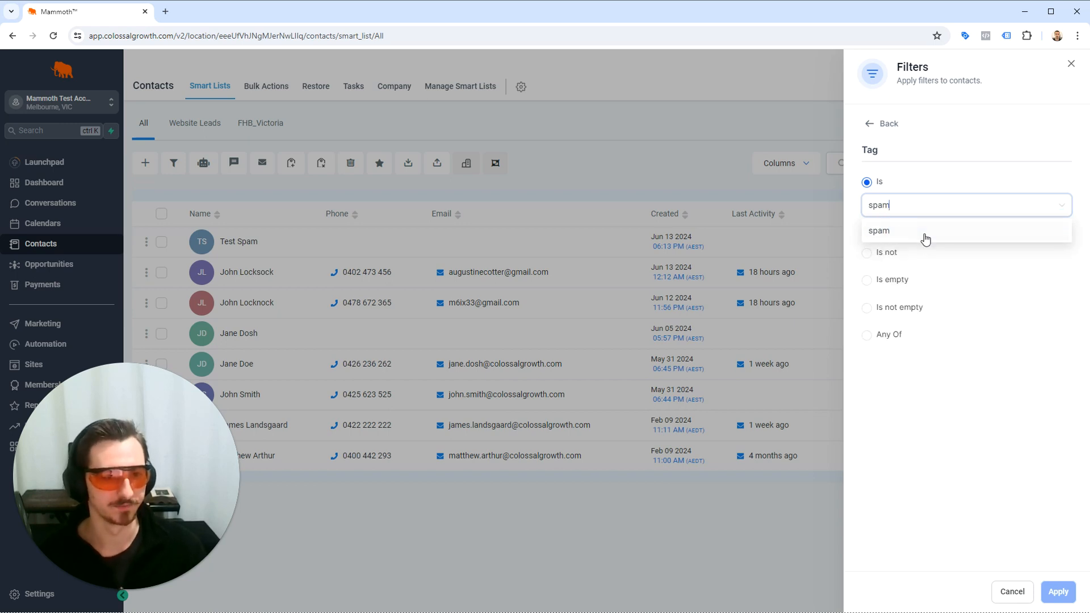
{"action": "left_click", "coordinate": [924, 232]}
{"action": "left_click", "coordinate": [1059, 592]}
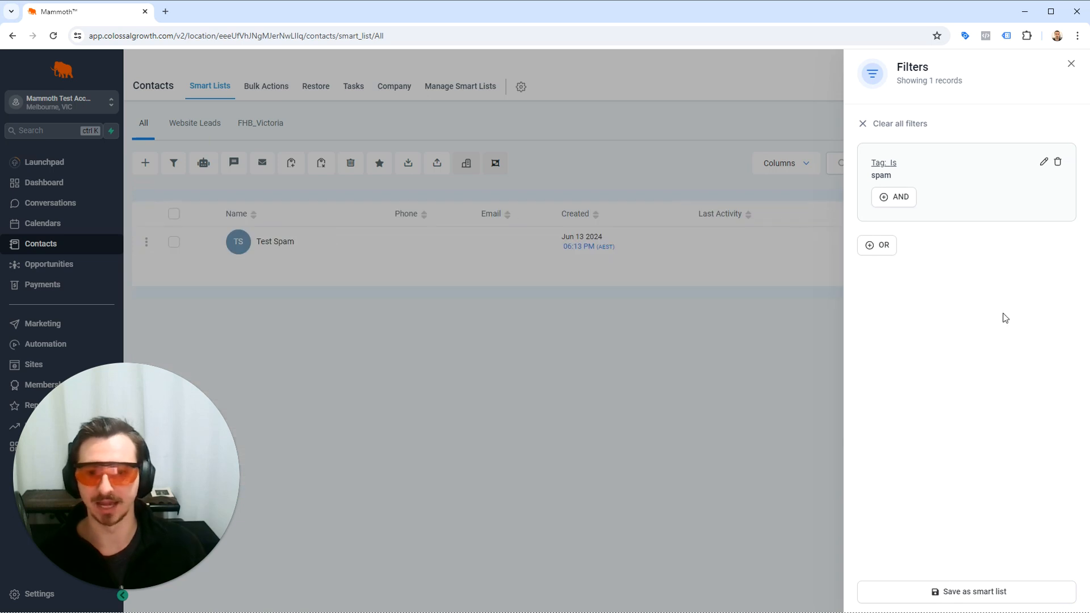
{"action": "left_click", "coordinate": [1072, 64]}
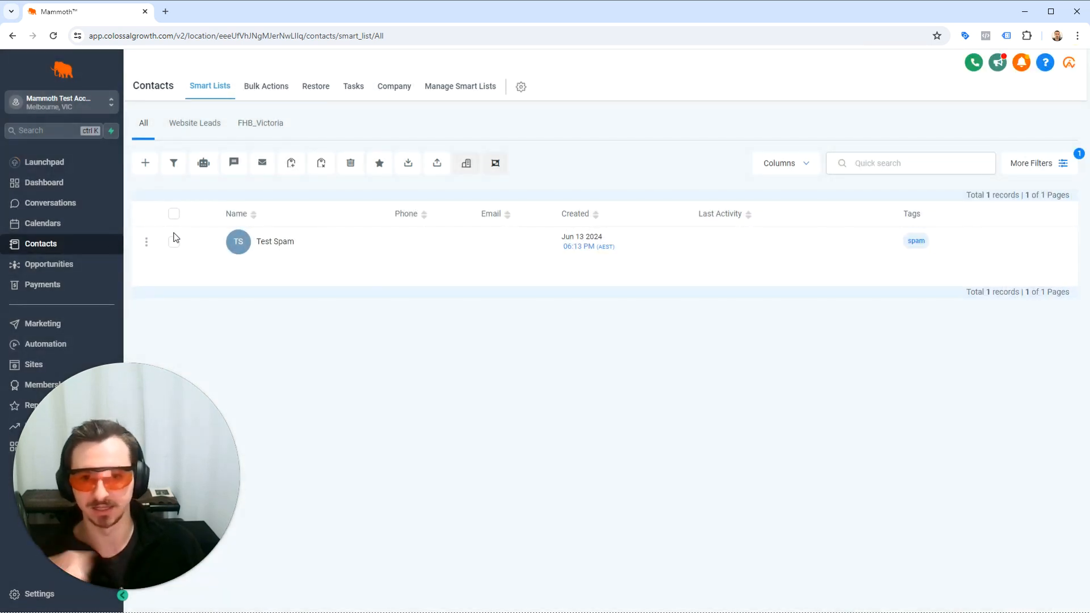